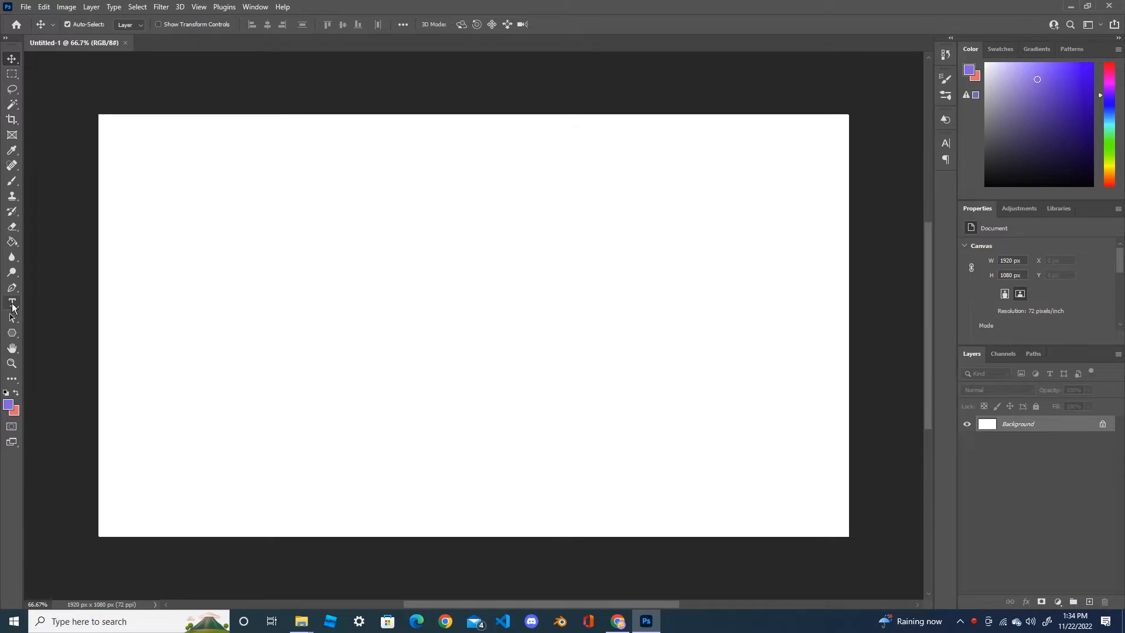
Step: Add the horizontal text STROKE in 300 pt Copperplate Gothic Bold and move it to the middle of the canvas
left_click(11, 303)
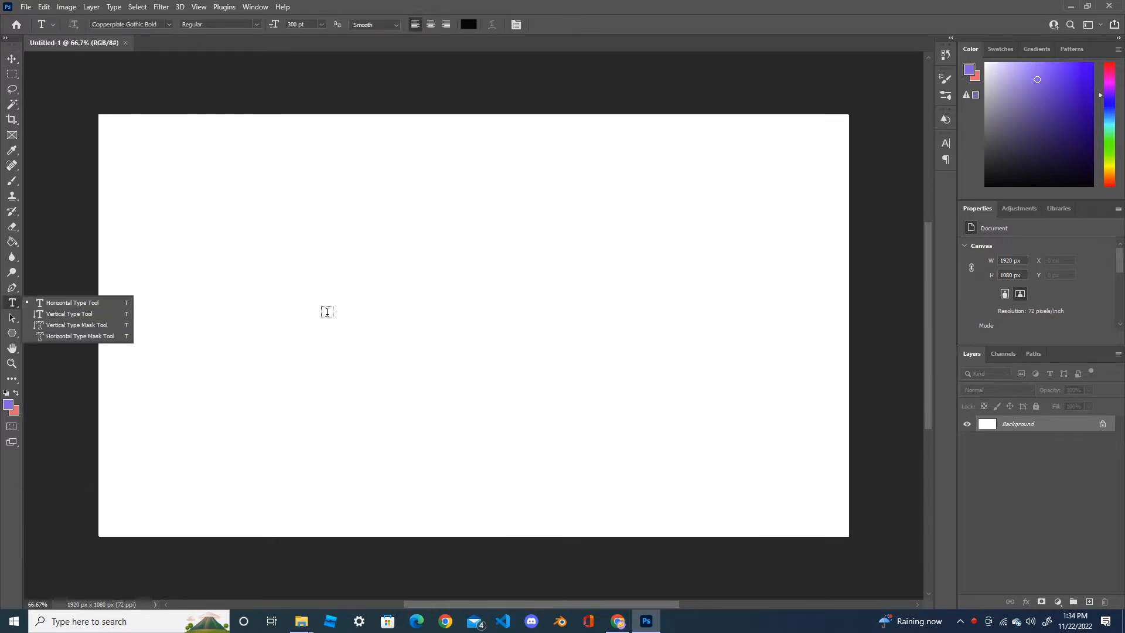
left_click(372, 324)
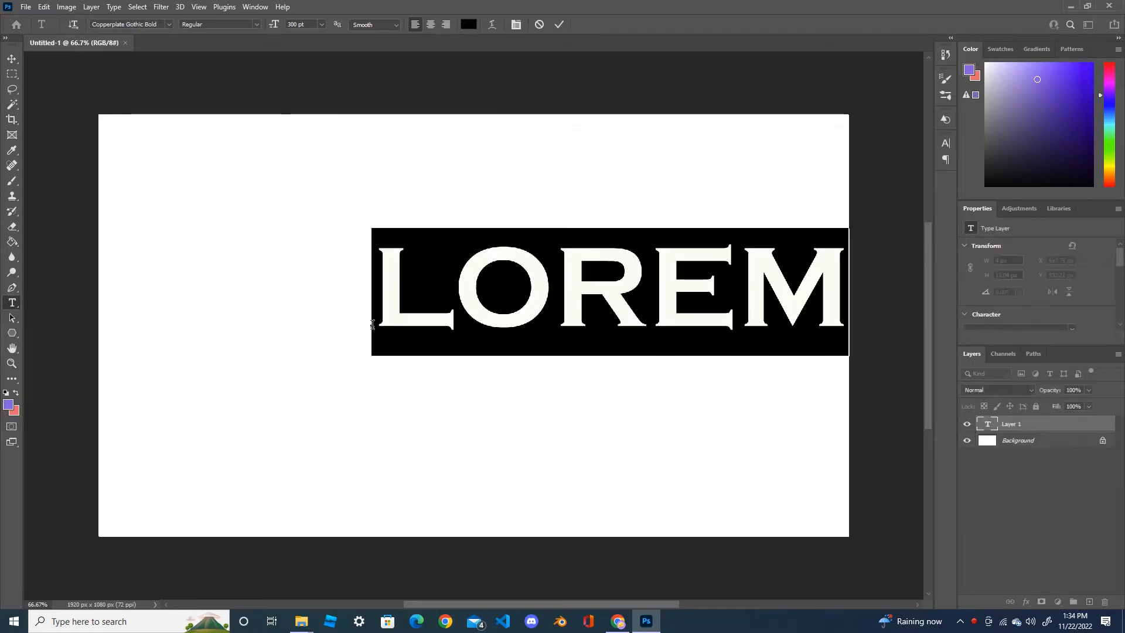
type("STROKE")
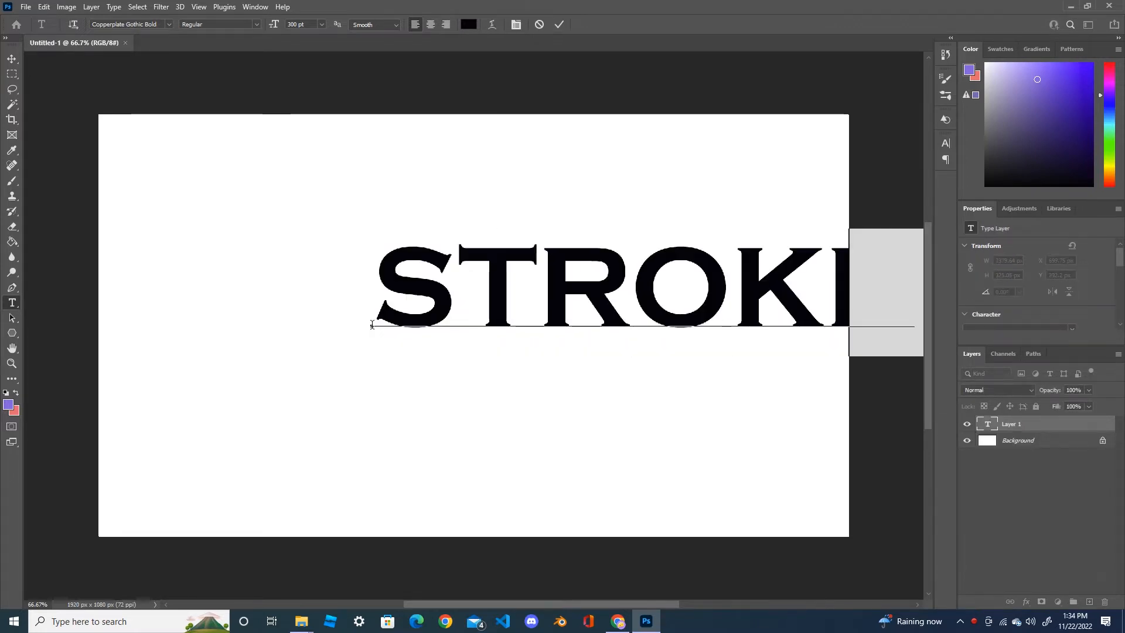
left_click(13, 60)
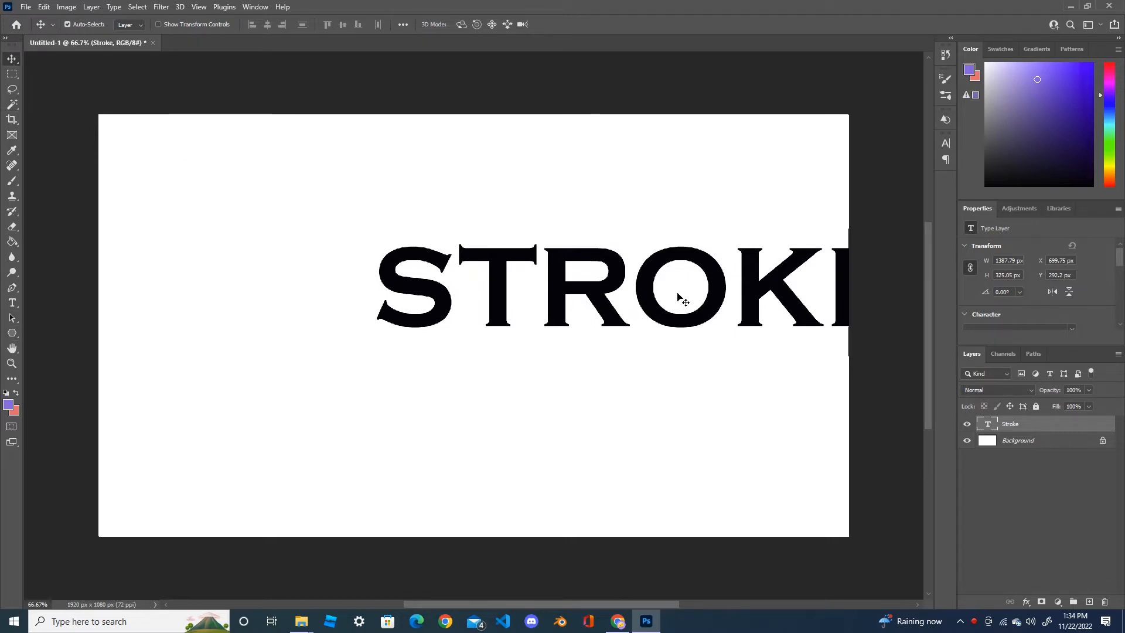
left_click_drag(679, 295, 520, 324)
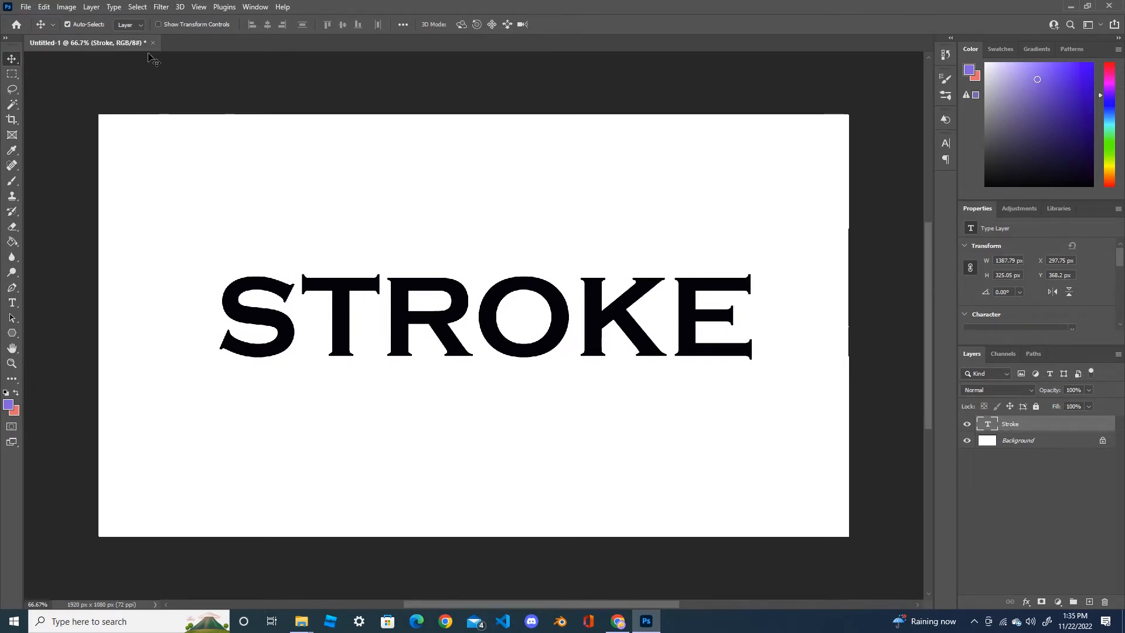
Step: Try other fonts for the text and set a new text layer's font to Algerian
left_click(11, 303)
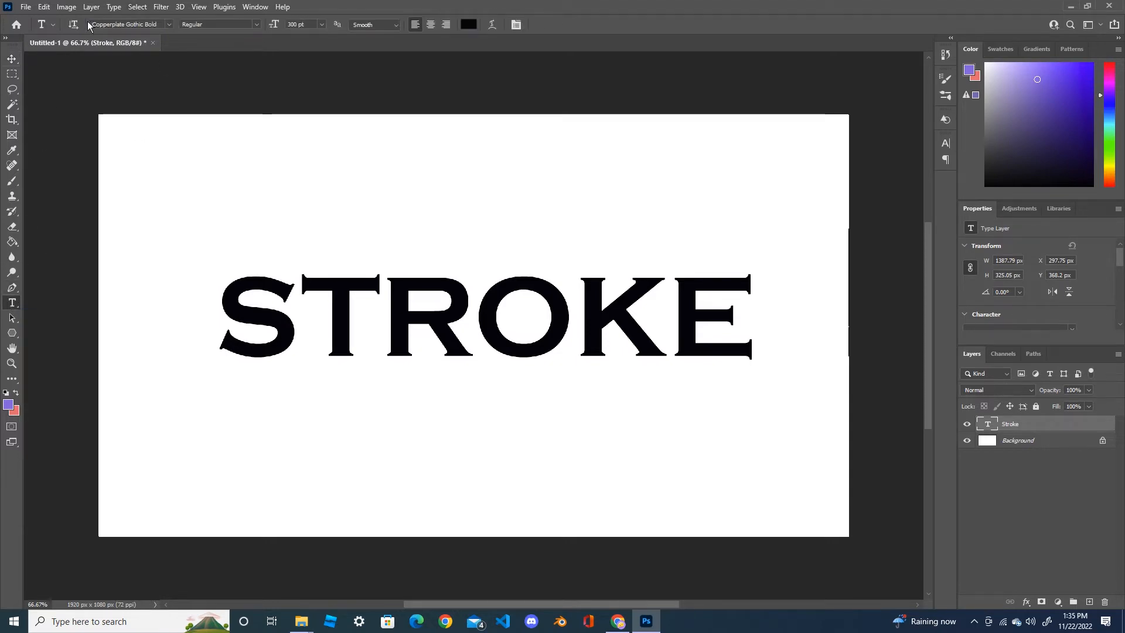
left_click(169, 24)
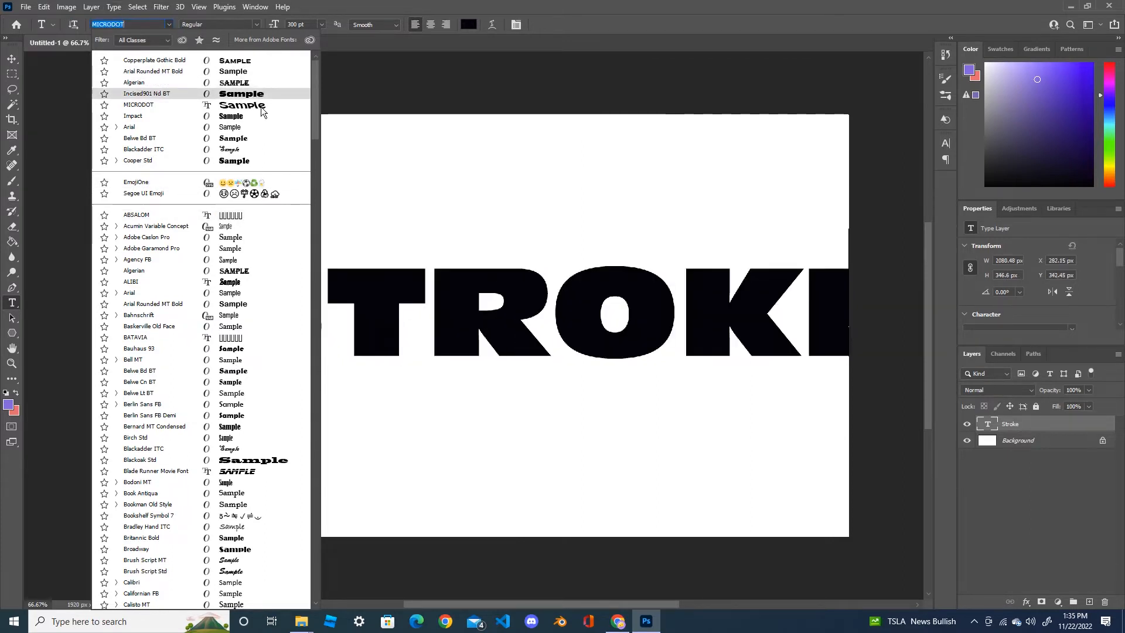
left_click(337, 82)
left_click(336, 82)
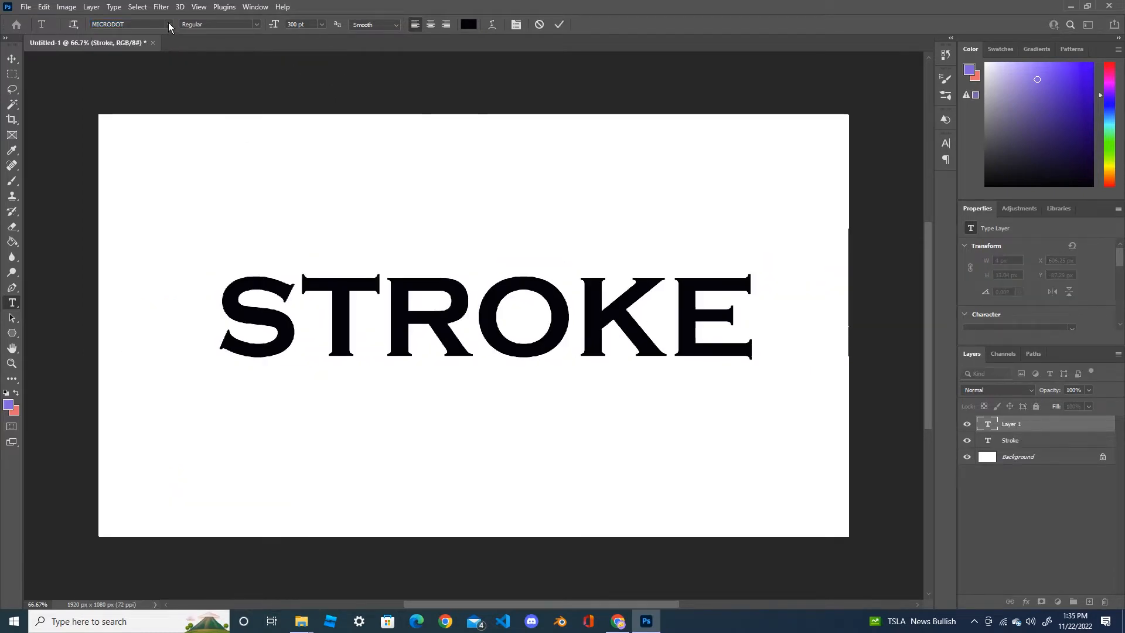
left_click(169, 24)
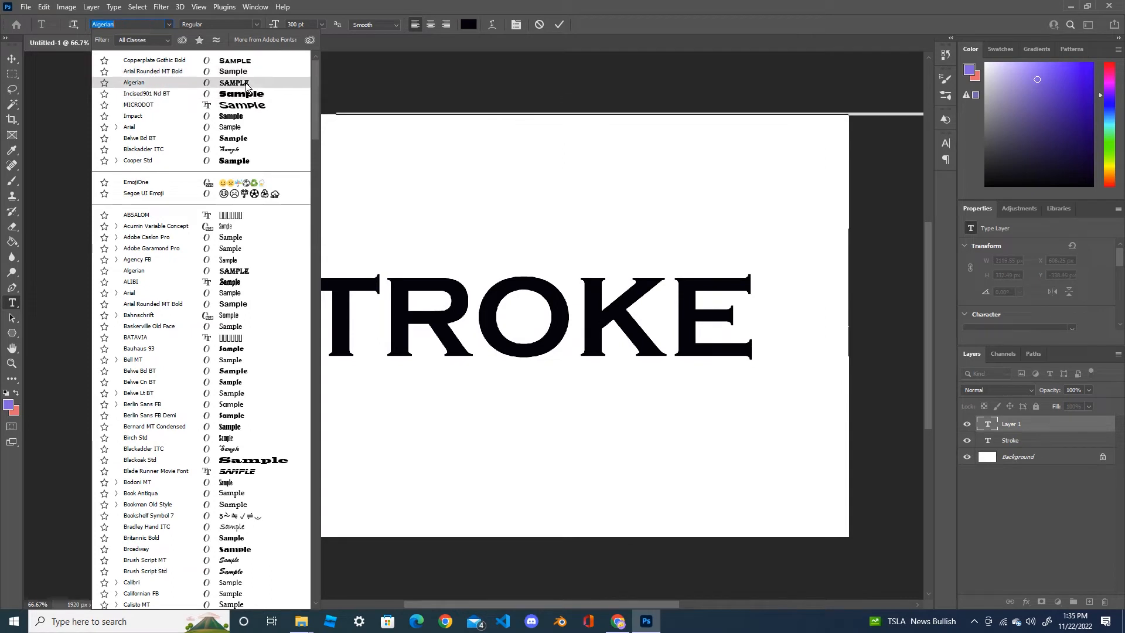
left_click(246, 87)
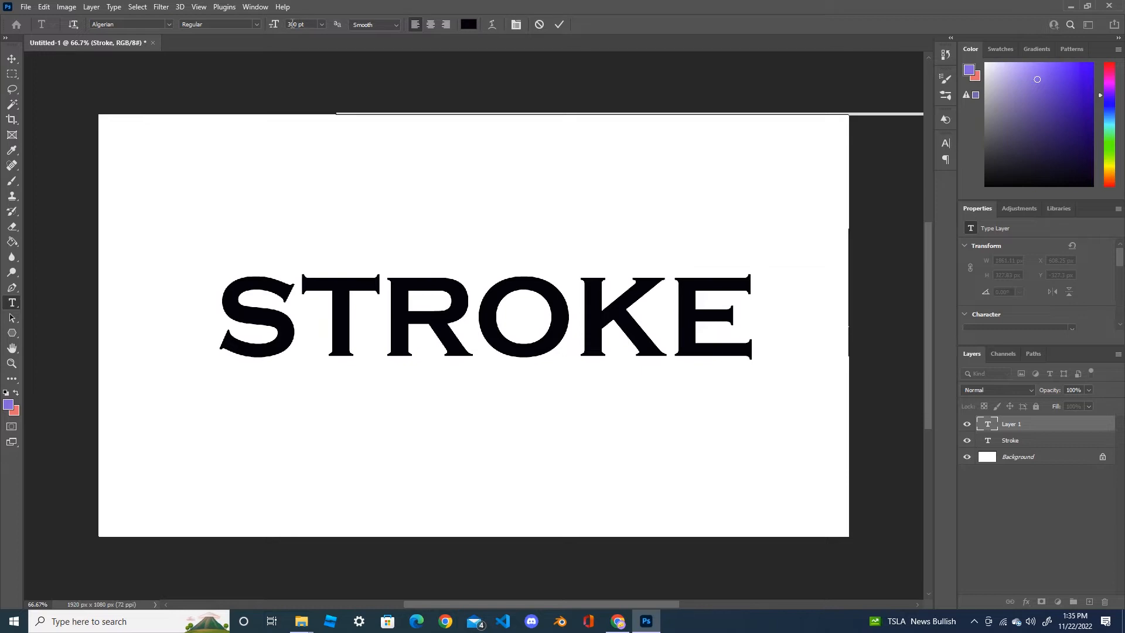
Step: Set the new text layer's font size to 350 pt and commit the text
left_click(291, 26)
key("BackSpace")
left_click(322, 27)
left_click(322, 26)
left_click(561, 25)
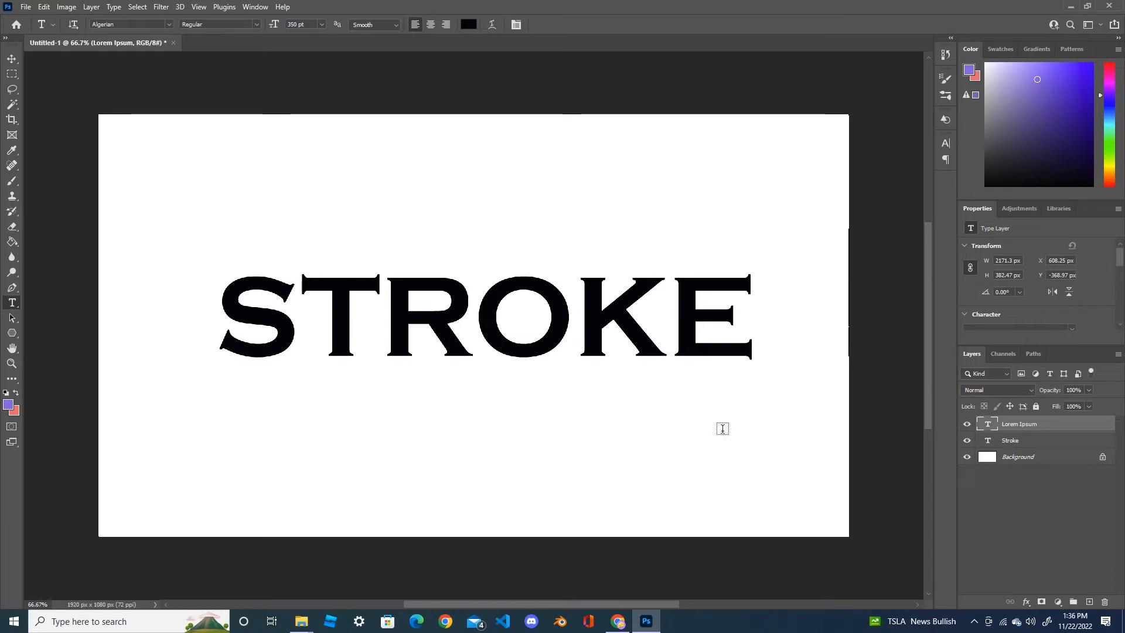
Step: Hide and delete the extra Lorem Ipsum text layer
left_click(968, 424)
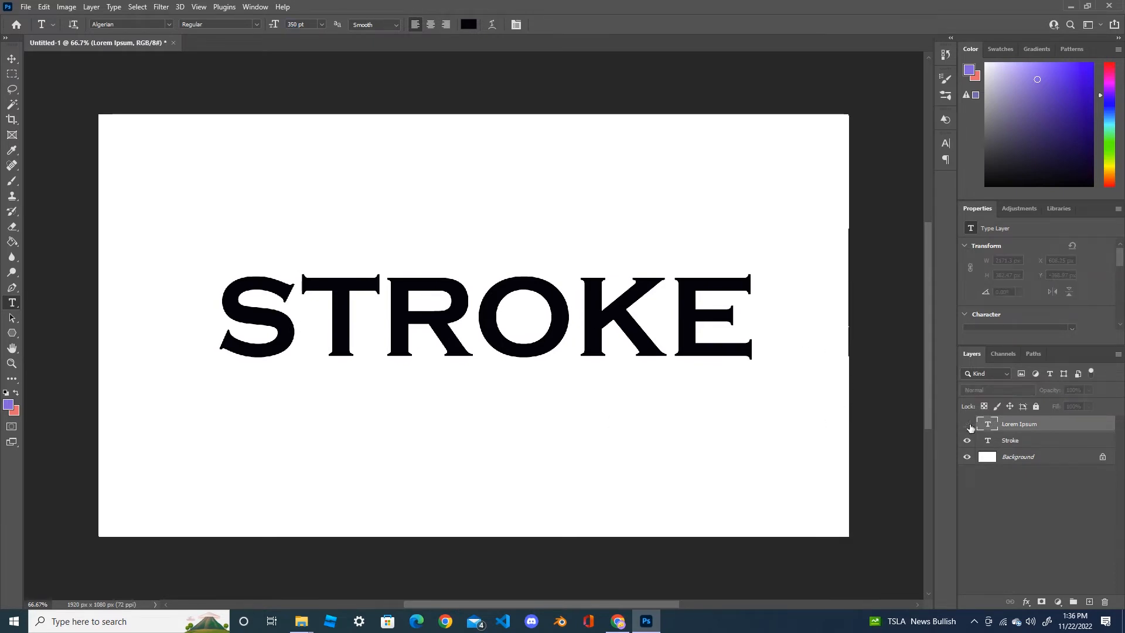
right_click(1042, 425)
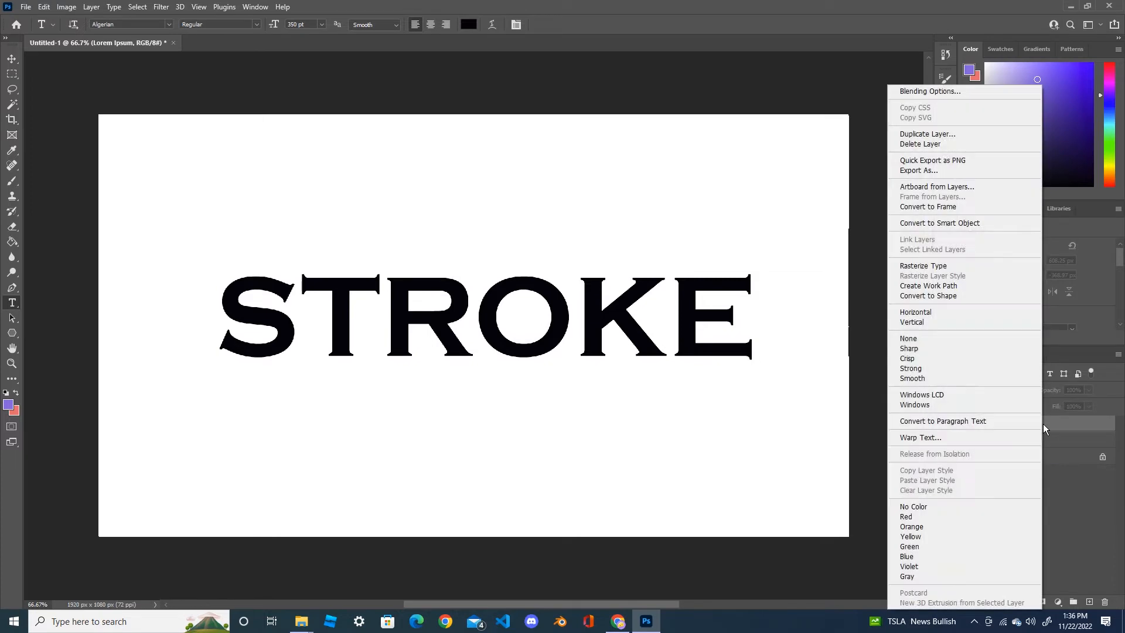
left_click(938, 146)
left_click(512, 229)
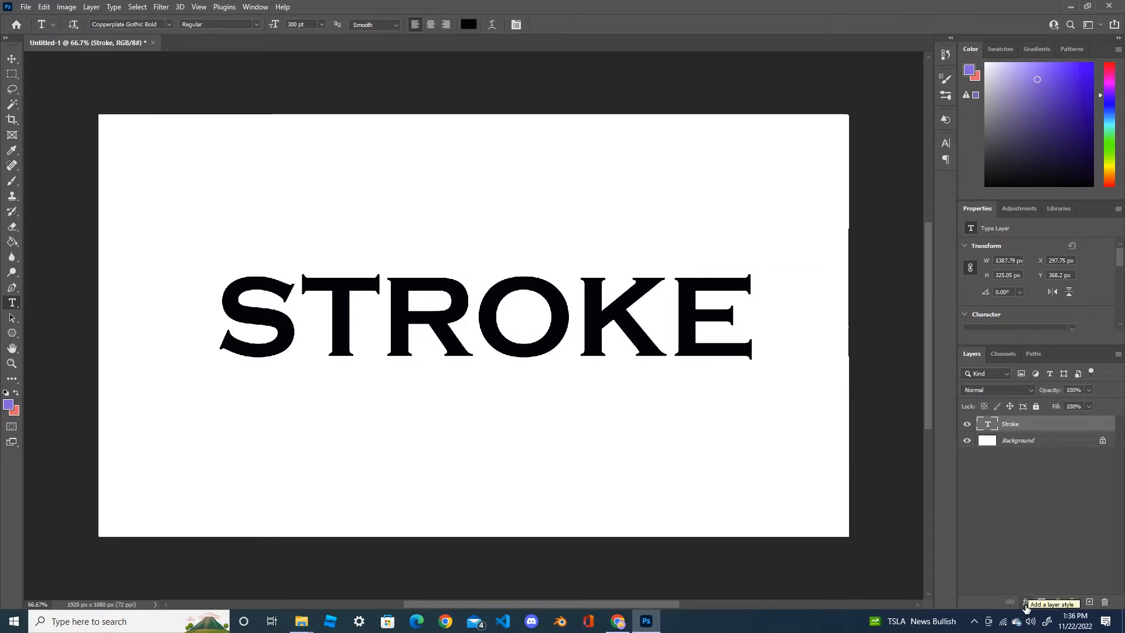
Step: Apply a yellow 10 px Stroke effect positioned Outside to the STROKE text layer
double_click(1085, 426)
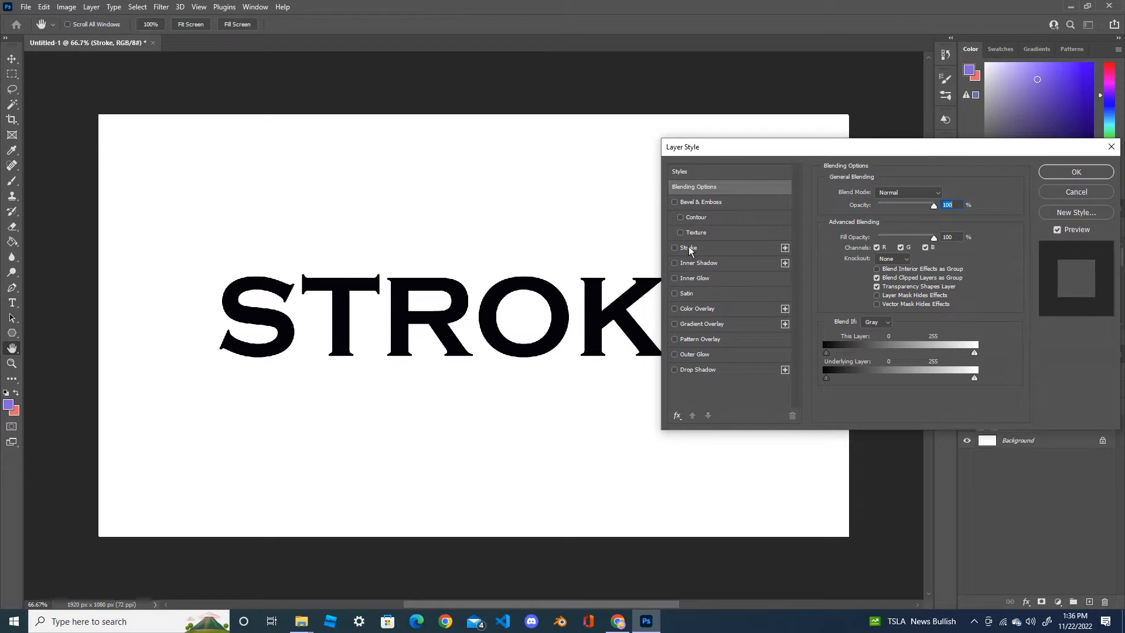
left_click(1099, 192)
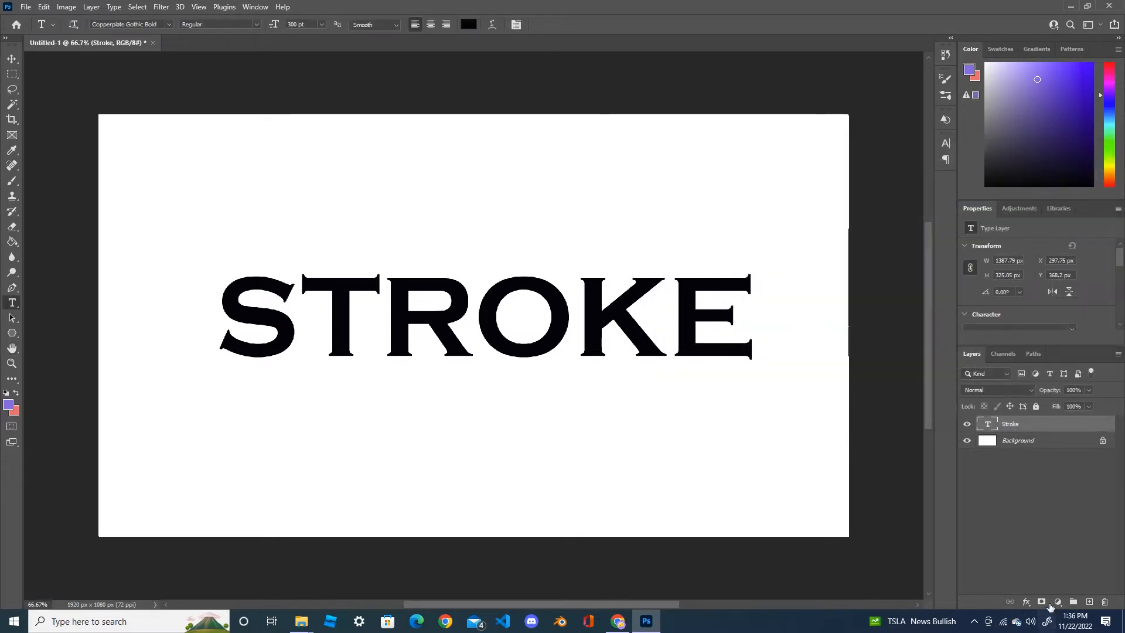
left_click(1027, 602)
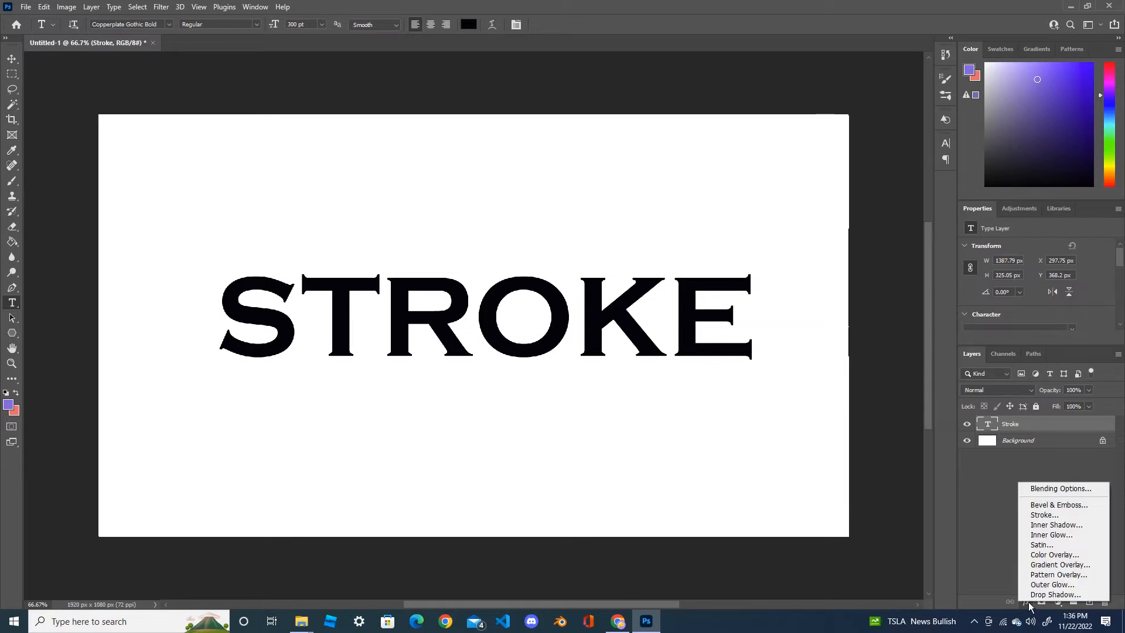
left_click(1047, 516)
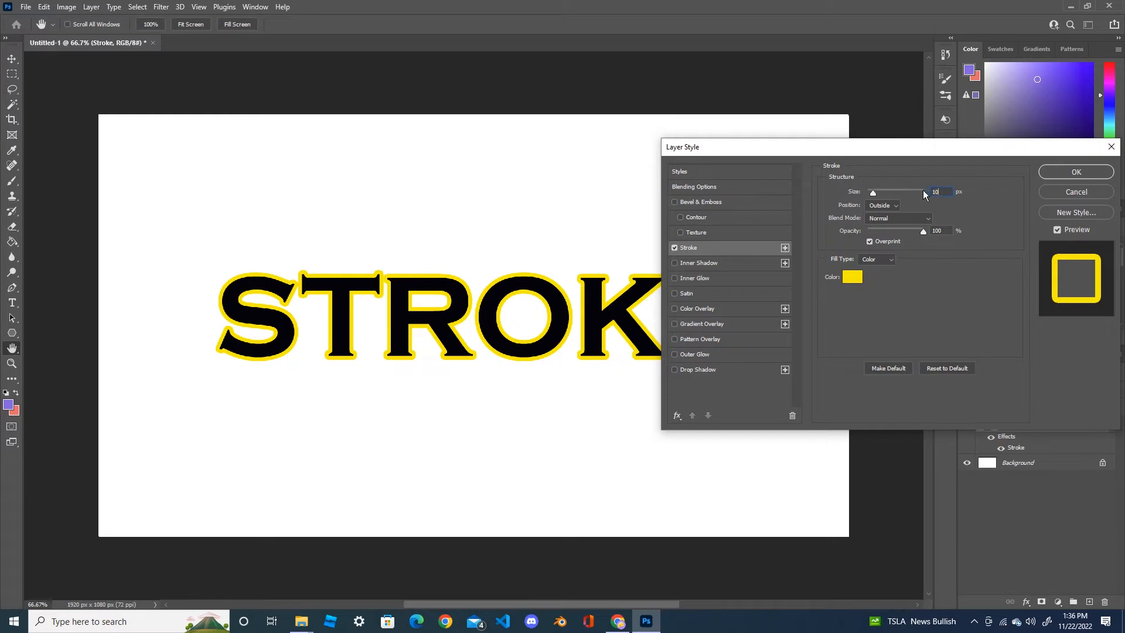
left_click(897, 205)
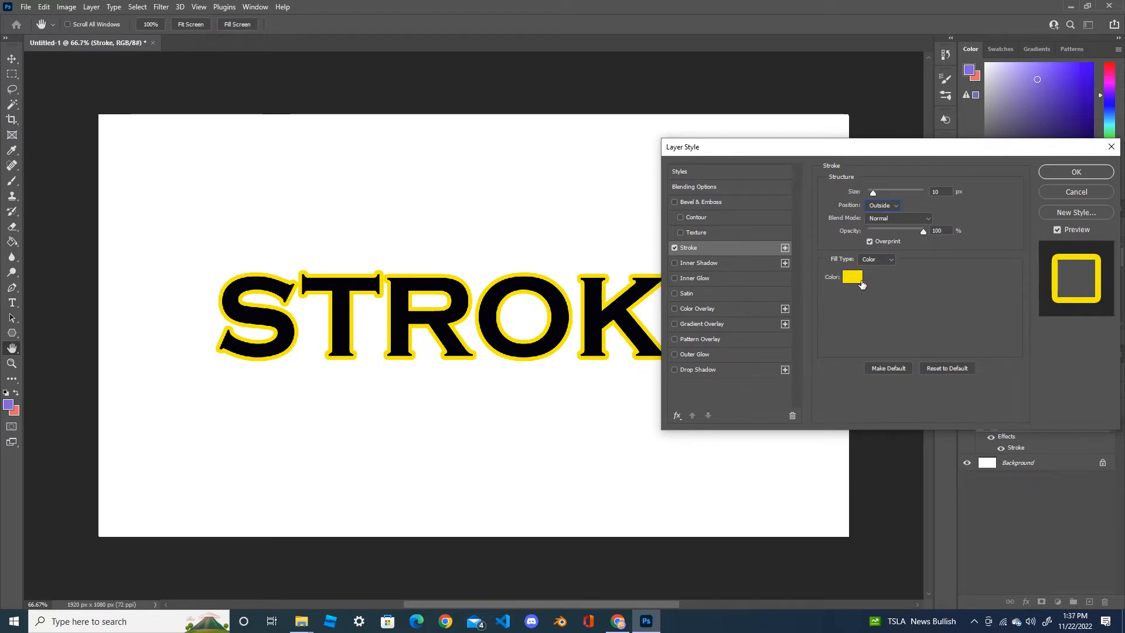
left_click(1084, 171)
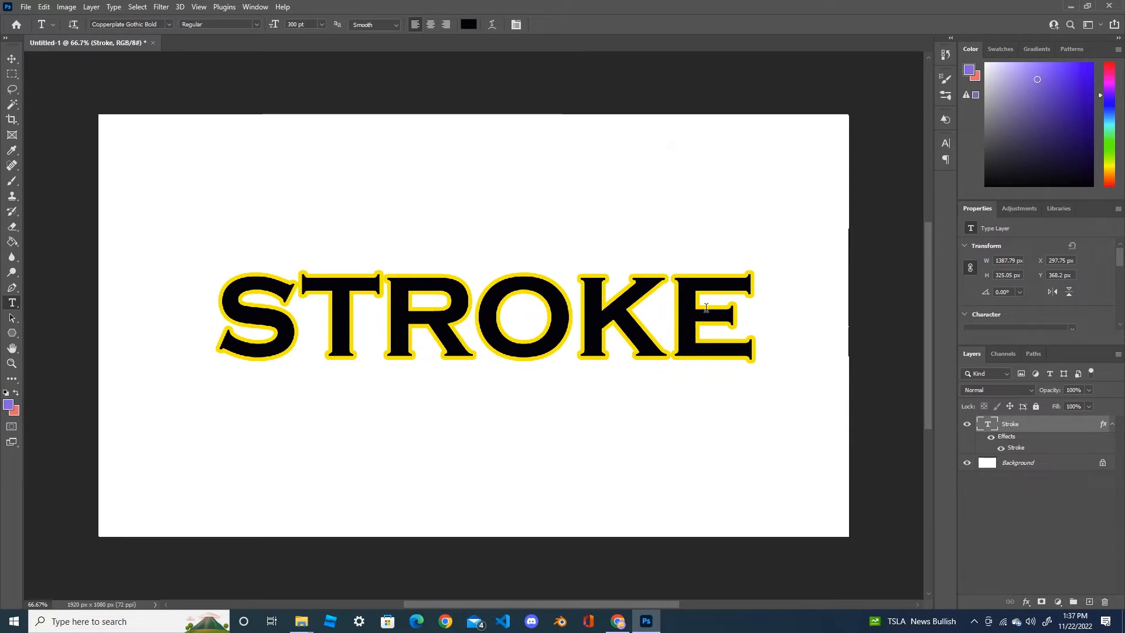
Step: Add a second Stroke effect to the text layer's style and toggle the upper one off and on
double_click(1086, 429)
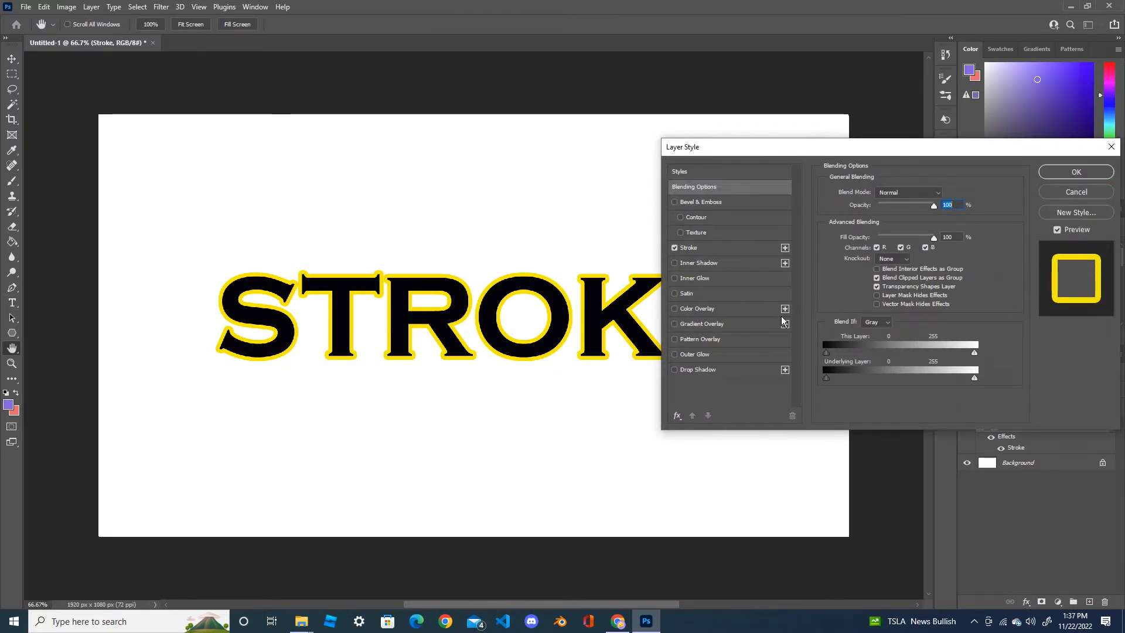
left_click(786, 248)
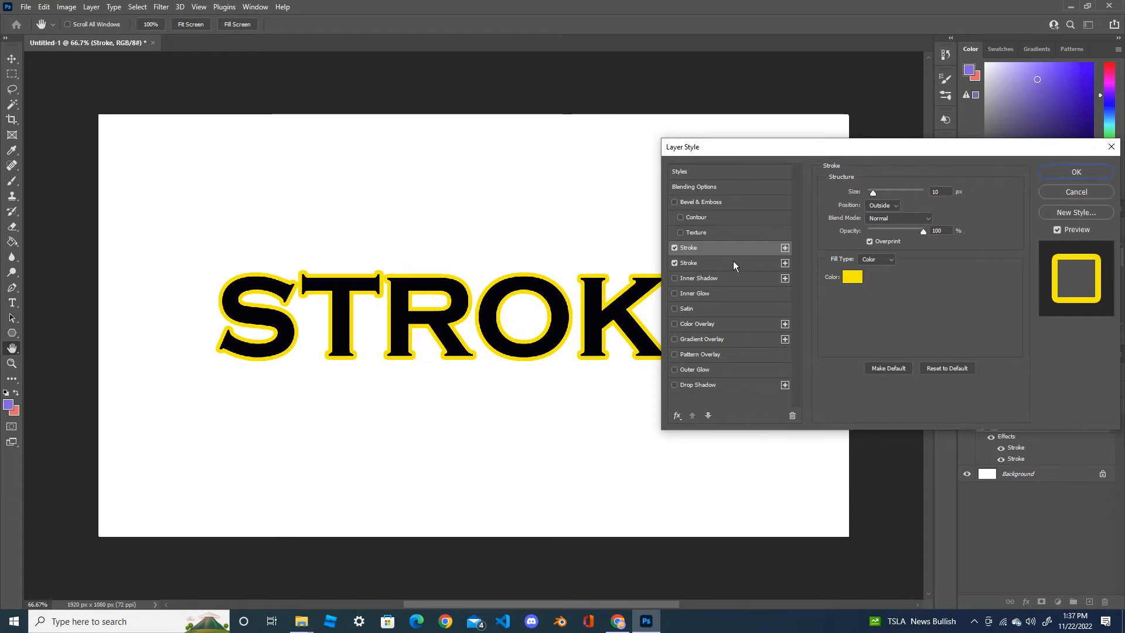
left_click(675, 248)
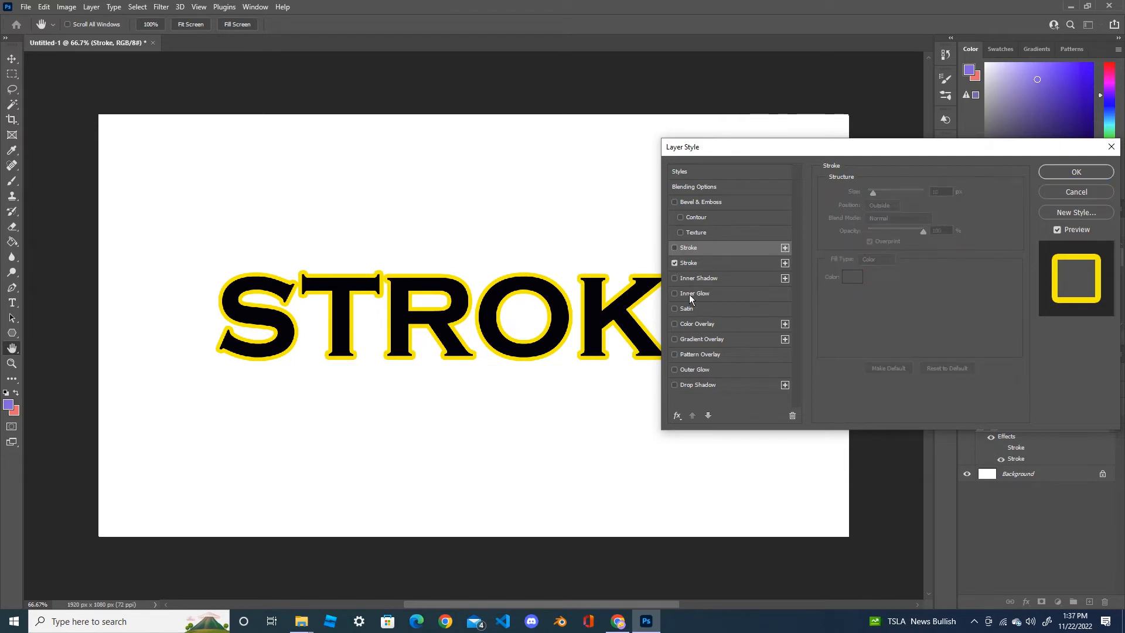
left_click(675, 249)
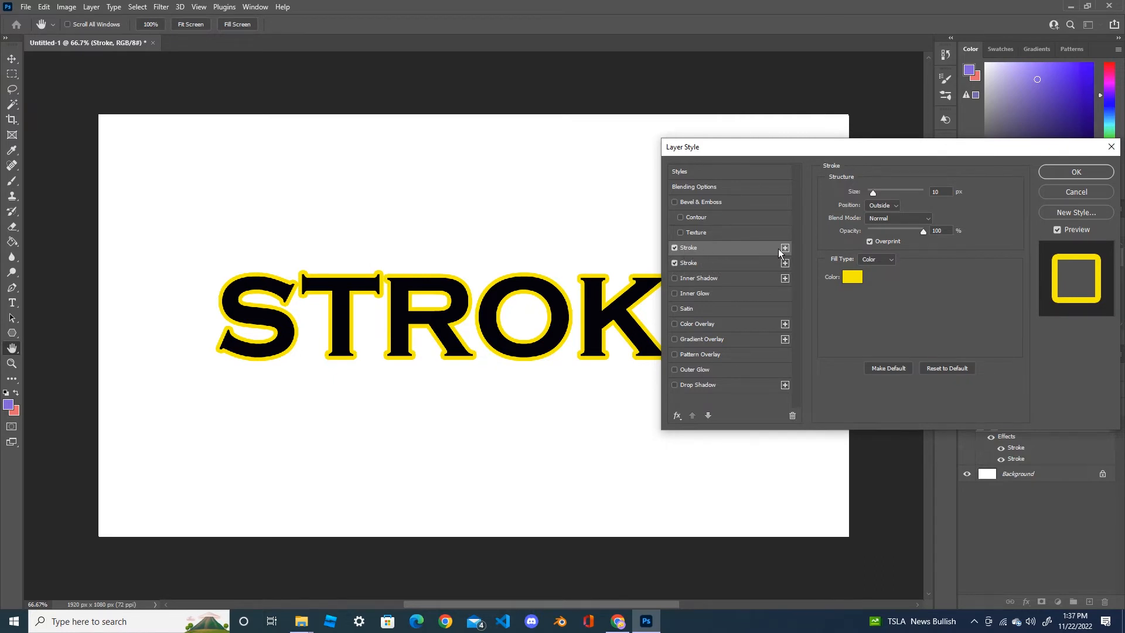
Step: Set the lower Stroke effect's color to blue 2502fb and its position to Inside
left_click(705, 265)
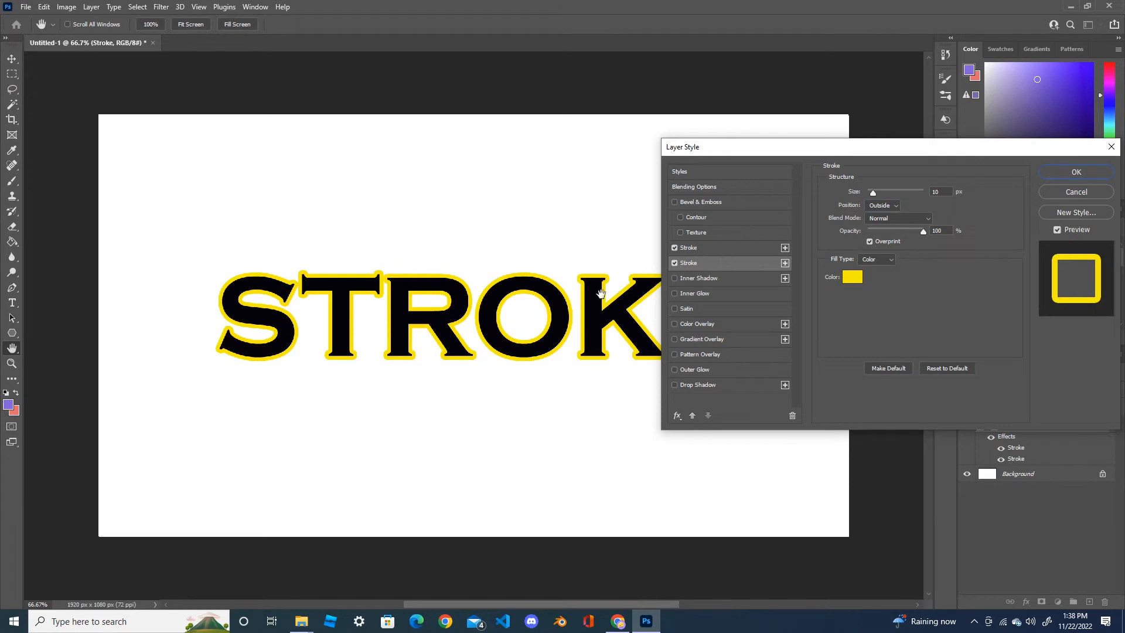
left_click(853, 280)
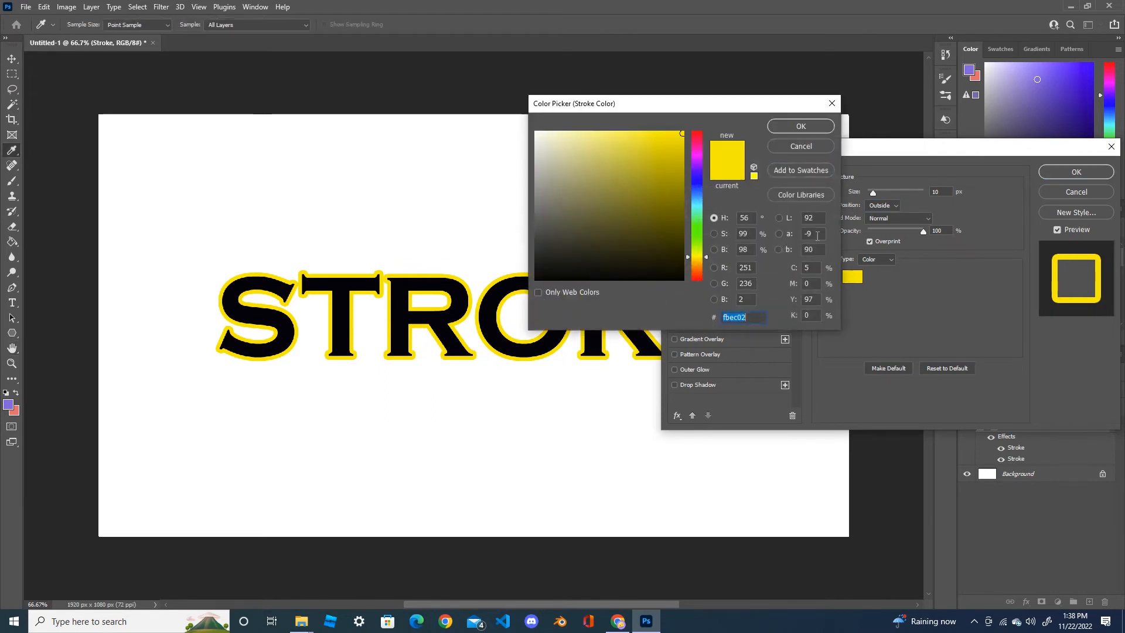
left_click(695, 178)
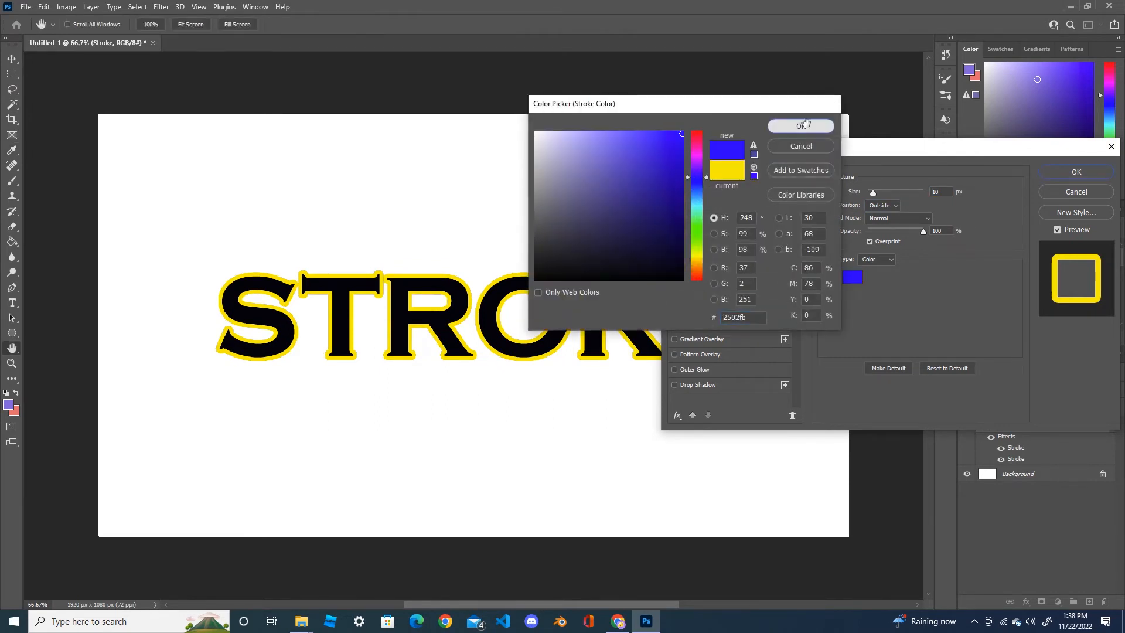
left_click(801, 127)
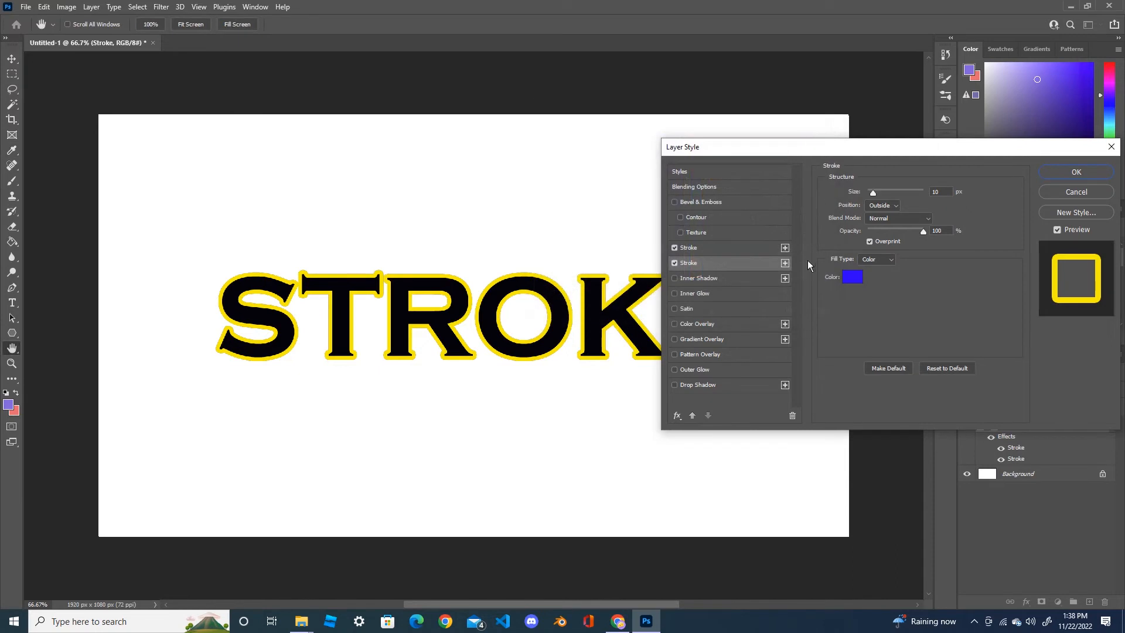
left_click(896, 205)
left_click(886, 221)
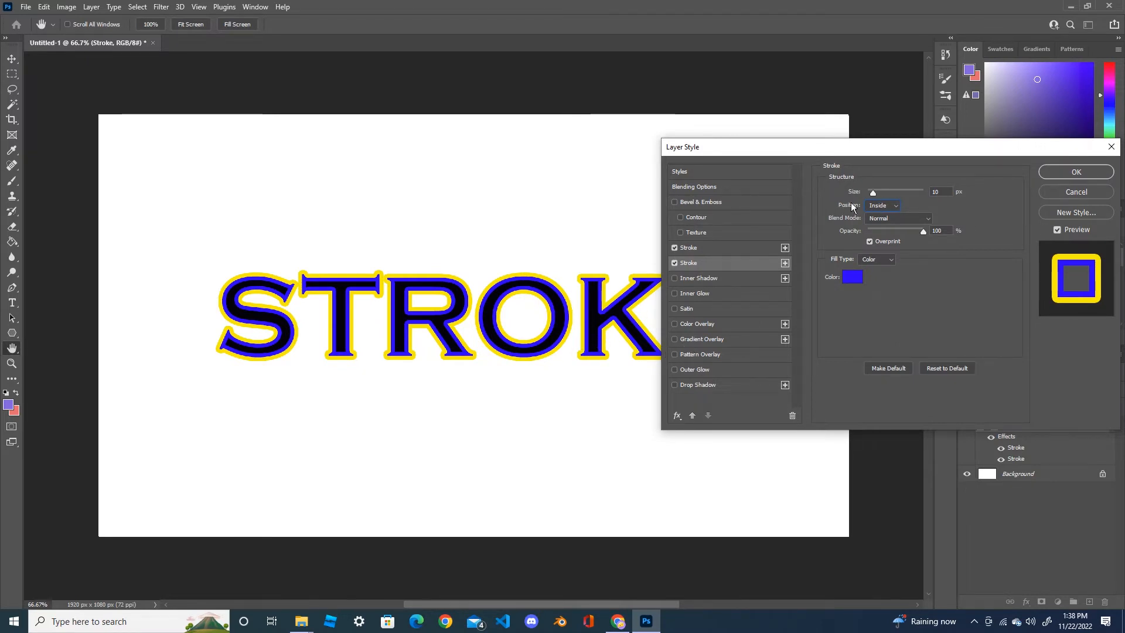
Step: Compare the two strokes and switch the blue stroke's position between Outside and Inside, ending on Outside
left_click(717, 249)
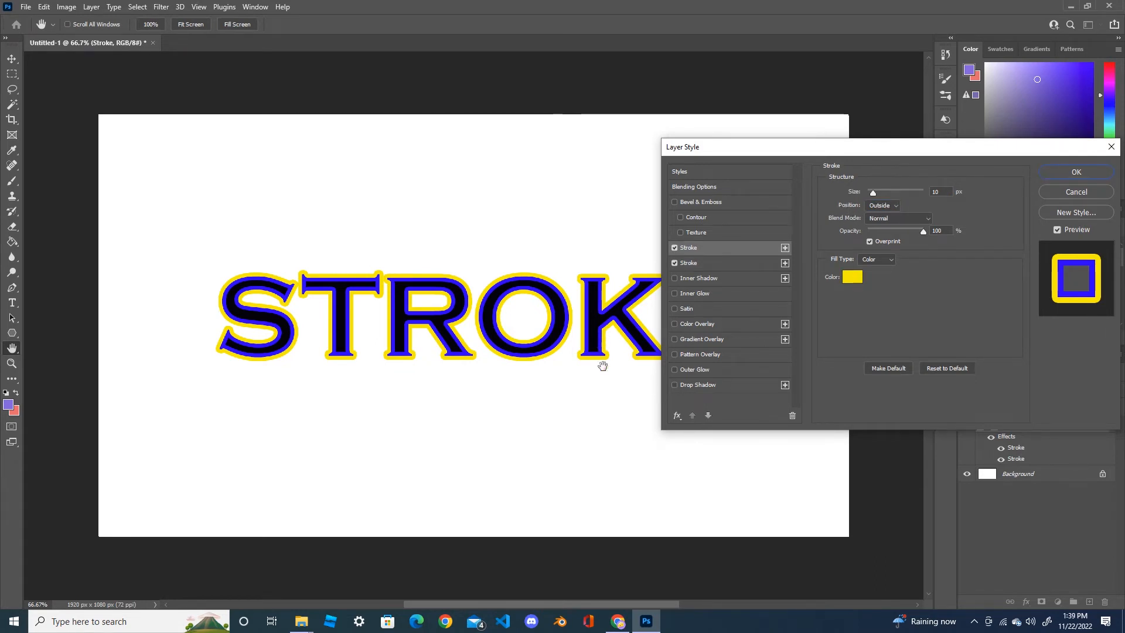
left_click(689, 265)
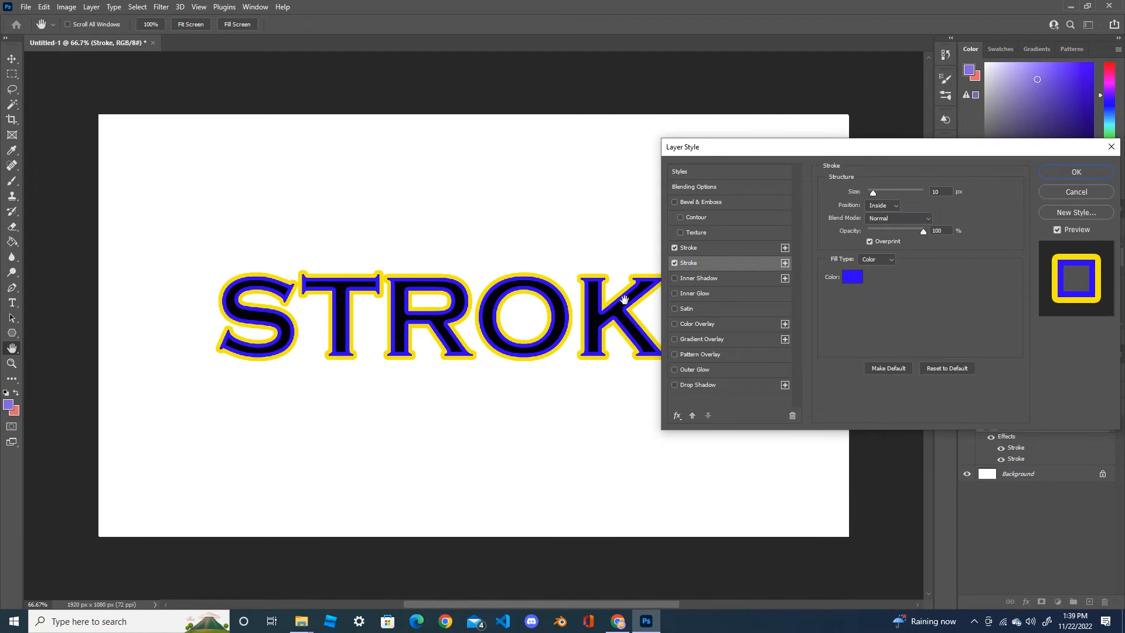
left_click(893, 205)
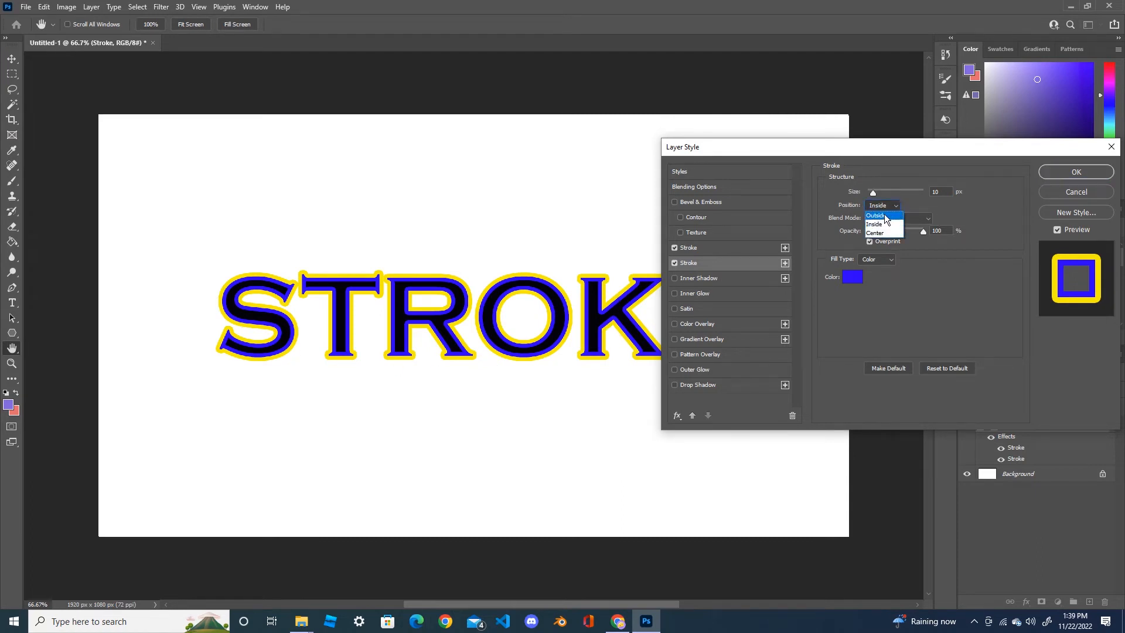
left_click(878, 216)
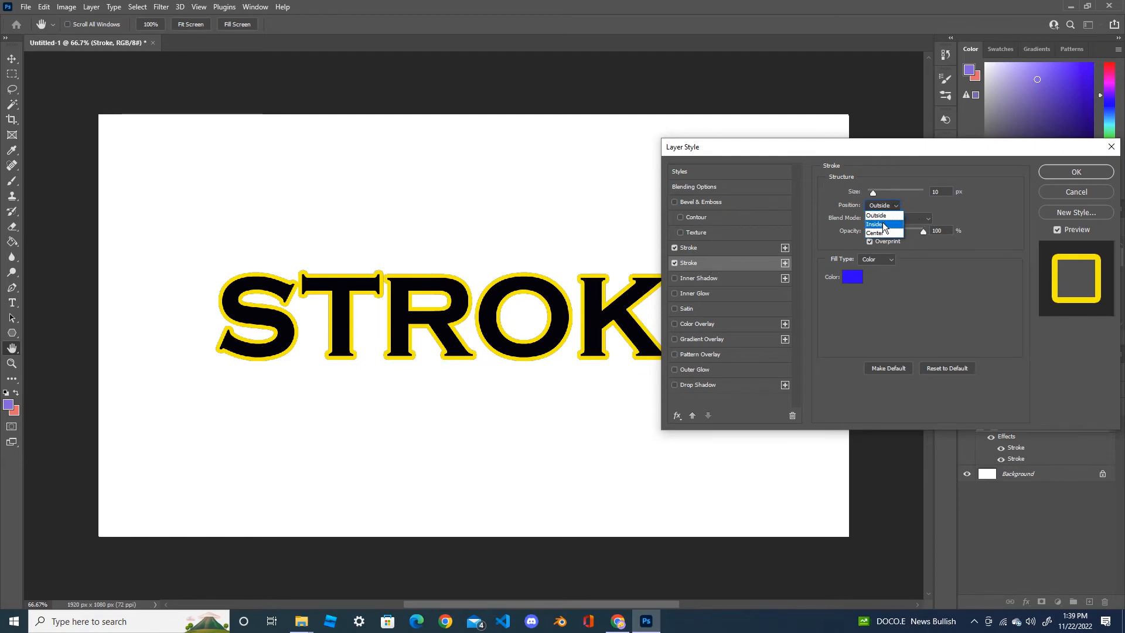
left_click(883, 224)
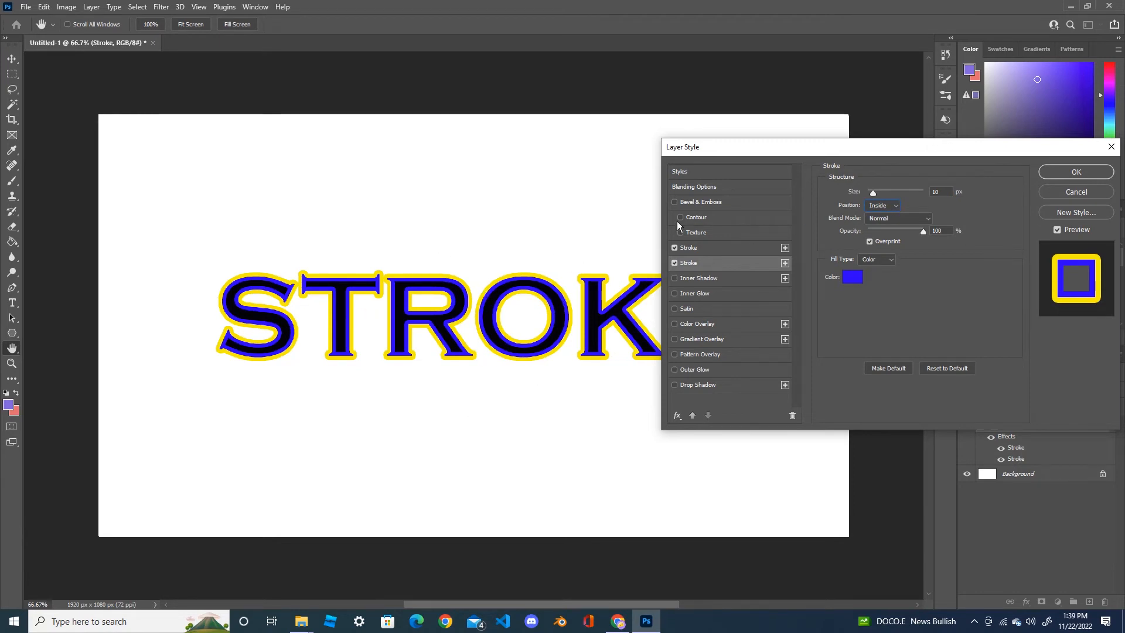
left_click(897, 209)
left_click(877, 215)
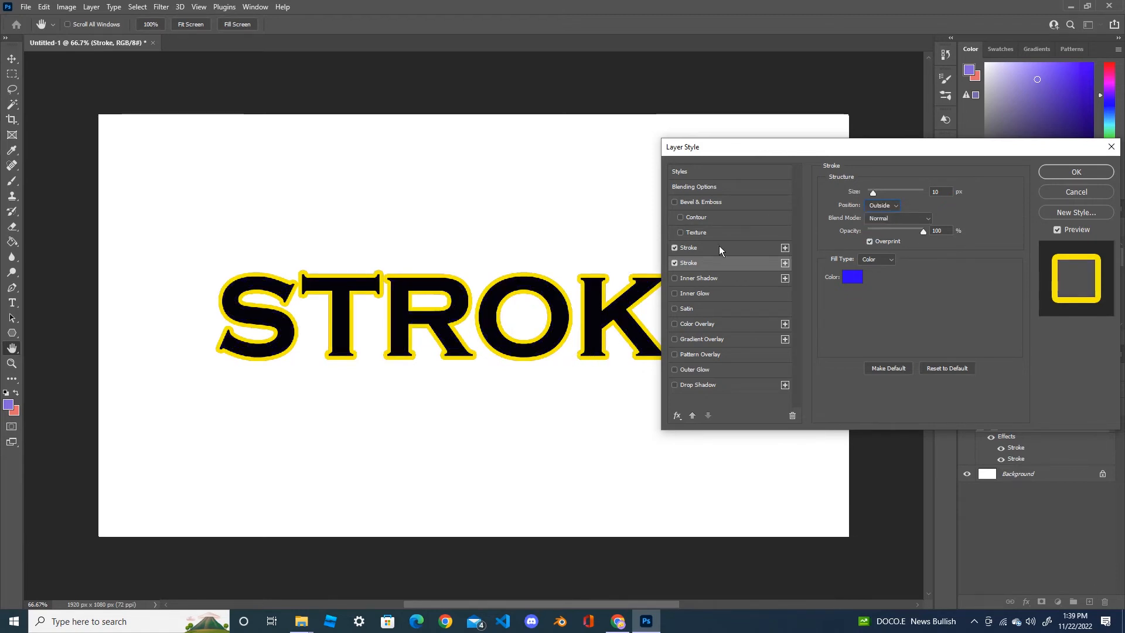
Step: Compare the yellow and blue strokes and set the blue Stroke effect's size to 20 px
left_click(698, 248)
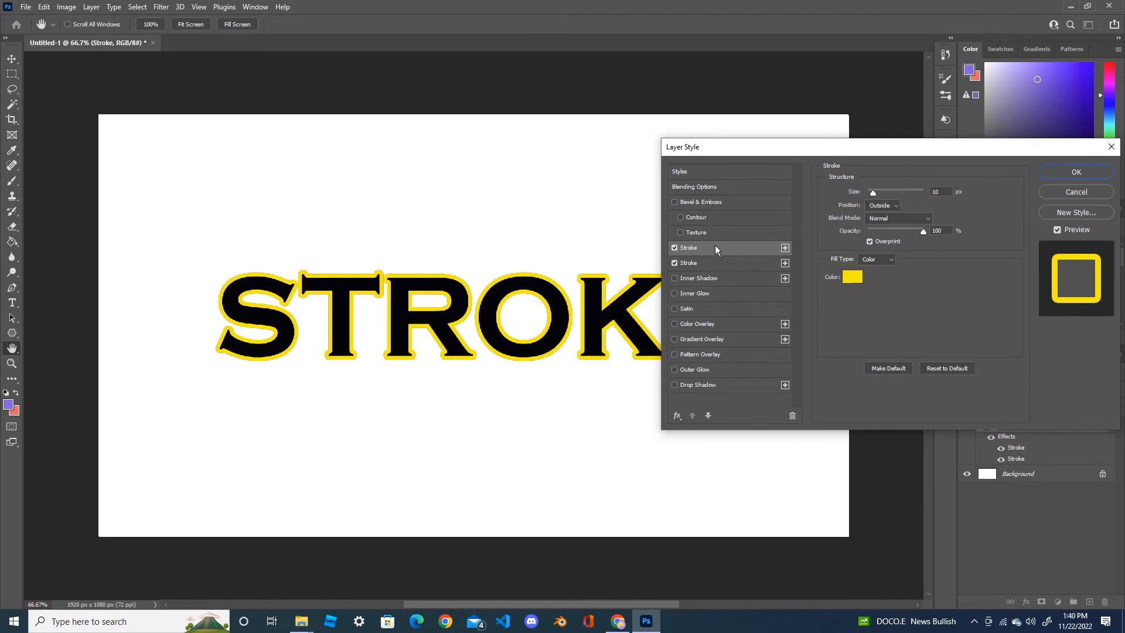
left_click(700, 262)
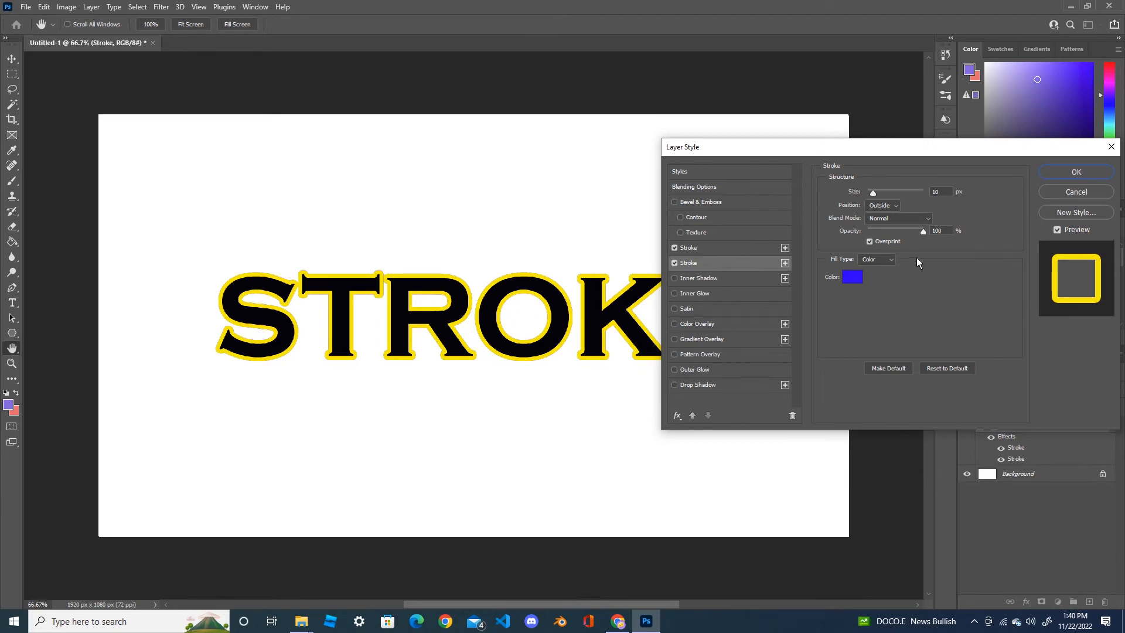
left_click_drag(941, 193, 924, 192)
type("20")
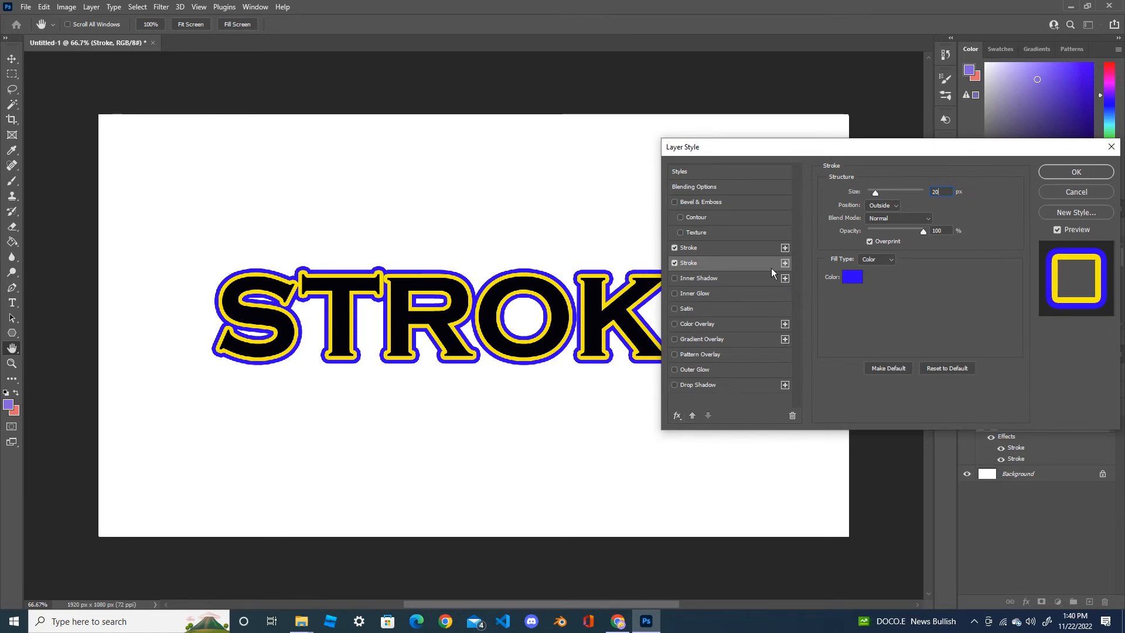
Step: Add a third Stroke effect below the blue one and set its size to 30 px
left_click(785, 262)
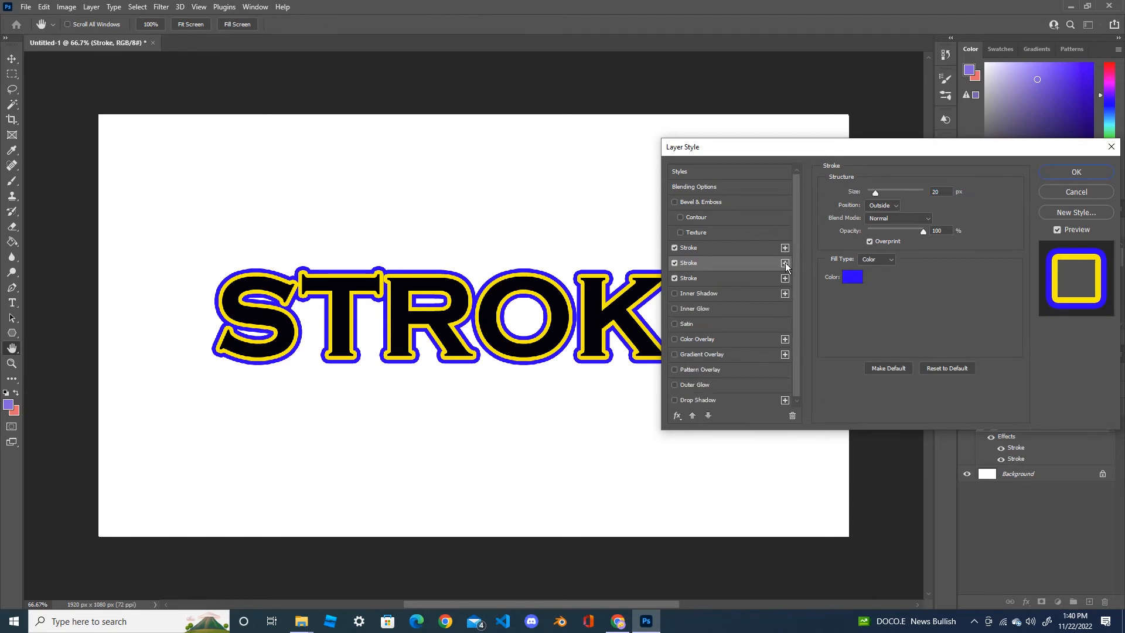
left_click(694, 279)
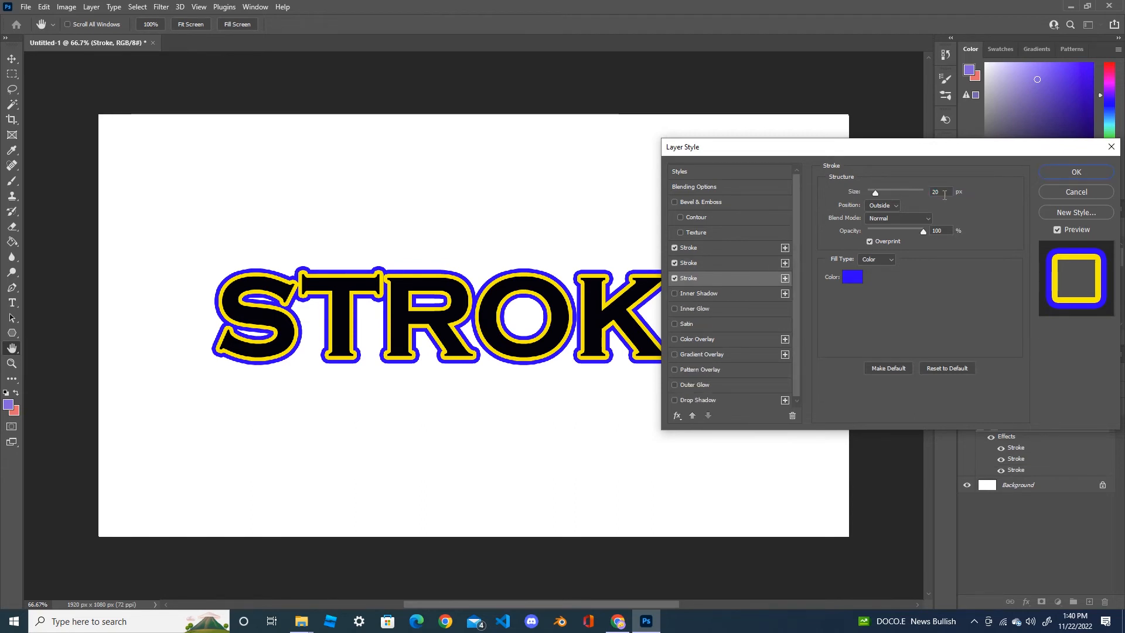
left_click_drag(944, 192, 924, 191)
type("30")
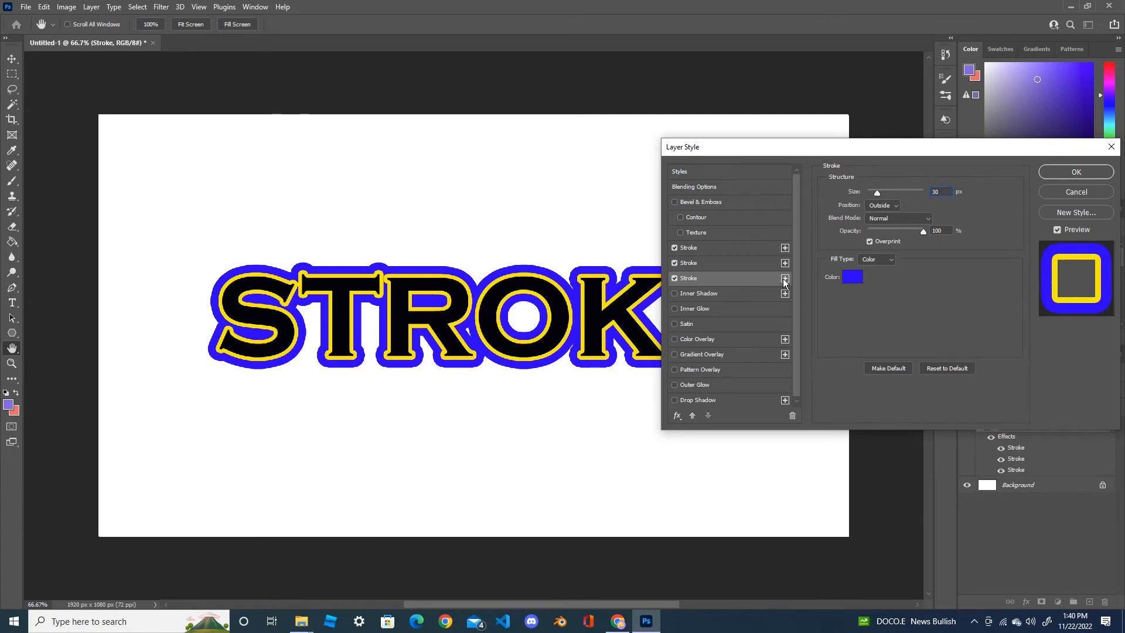
left_click(852, 279)
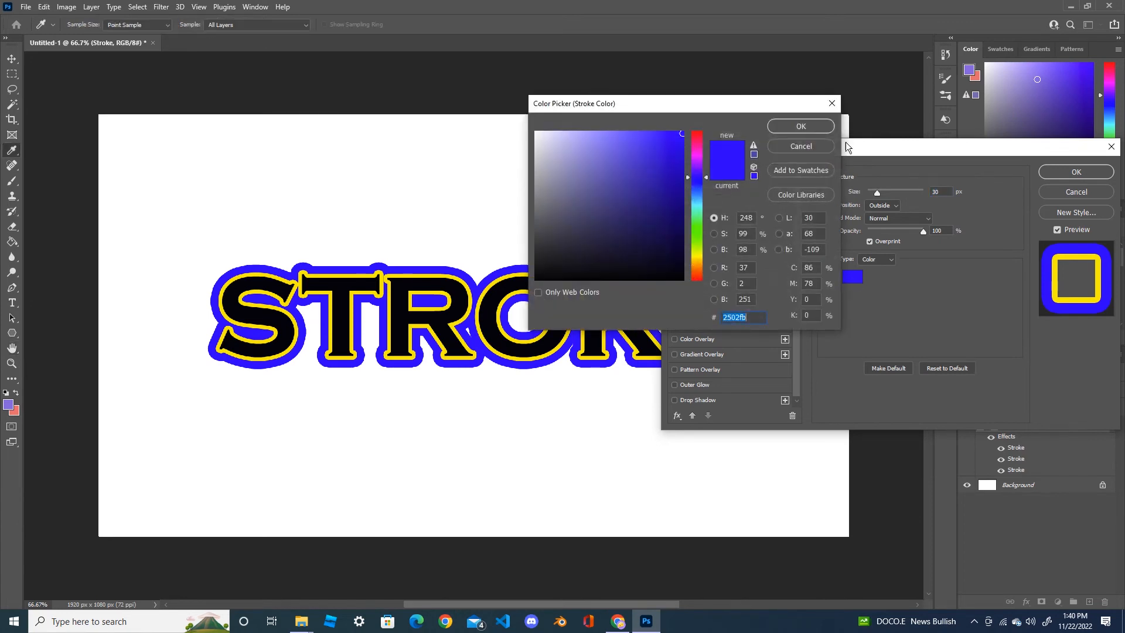
left_click(792, 143)
left_click(690, 264)
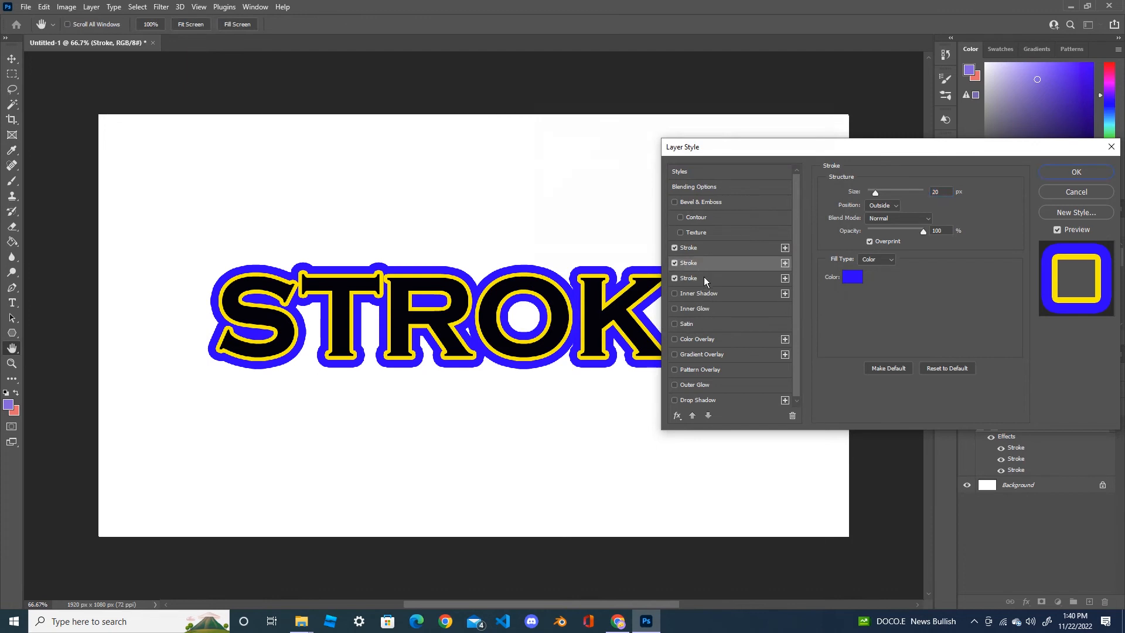
left_click(704, 278)
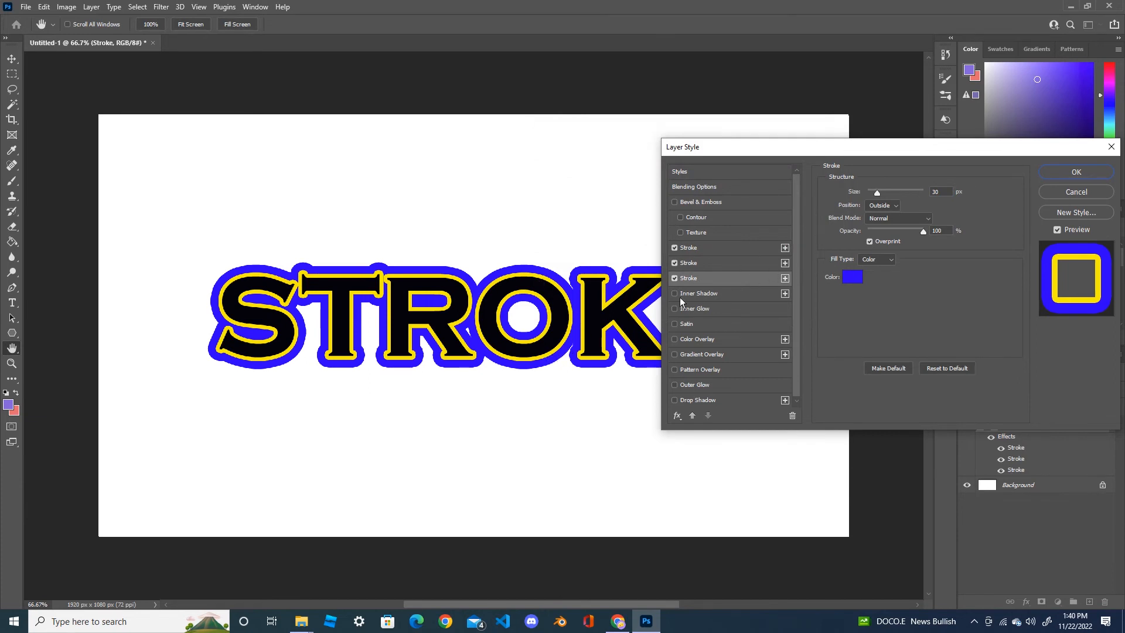
Step: Set the color of the third, 30 px Stroke effect to bright magenta
left_click(851, 277)
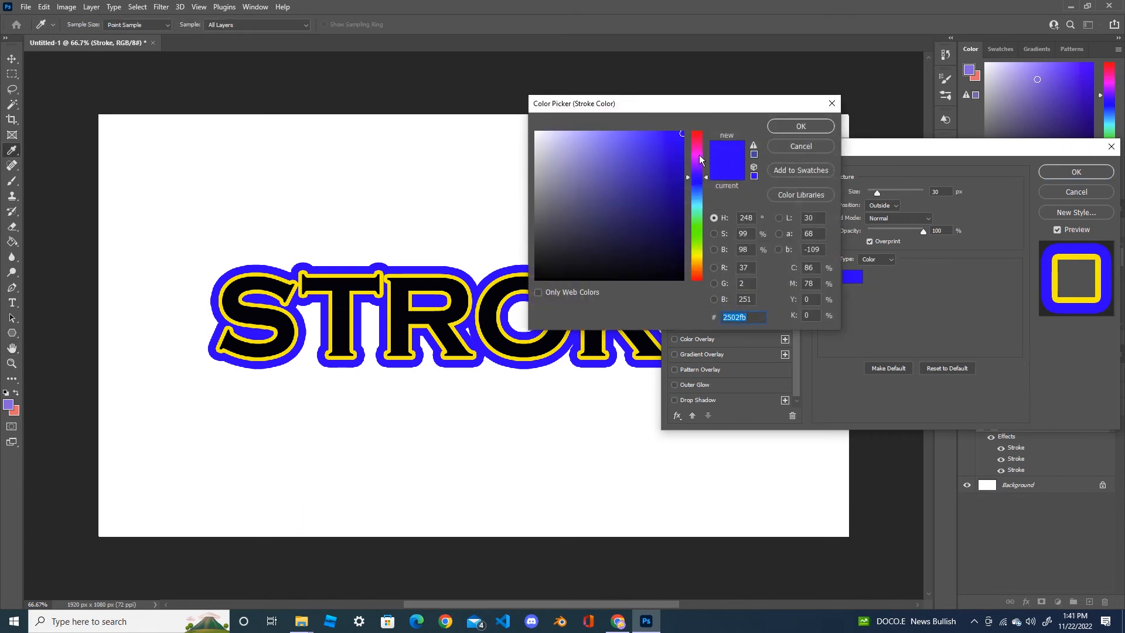
left_click(693, 155)
left_click(823, 125)
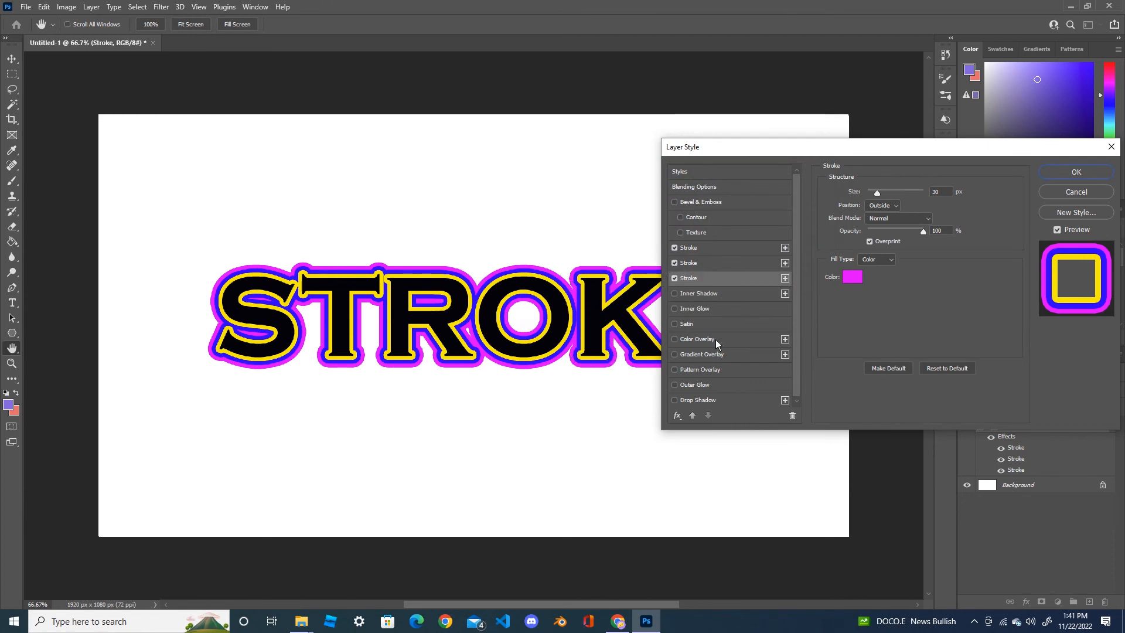
Step: Add a fourth Stroke effect below the magenta one and set its size to 40 px
left_click(786, 279)
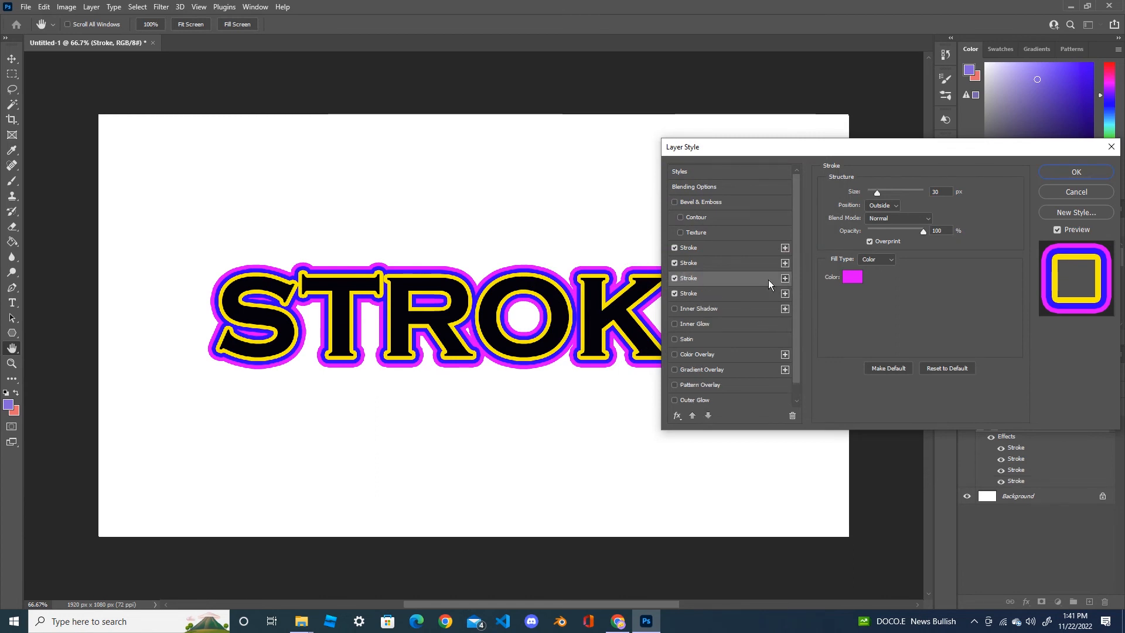
left_click(700, 292)
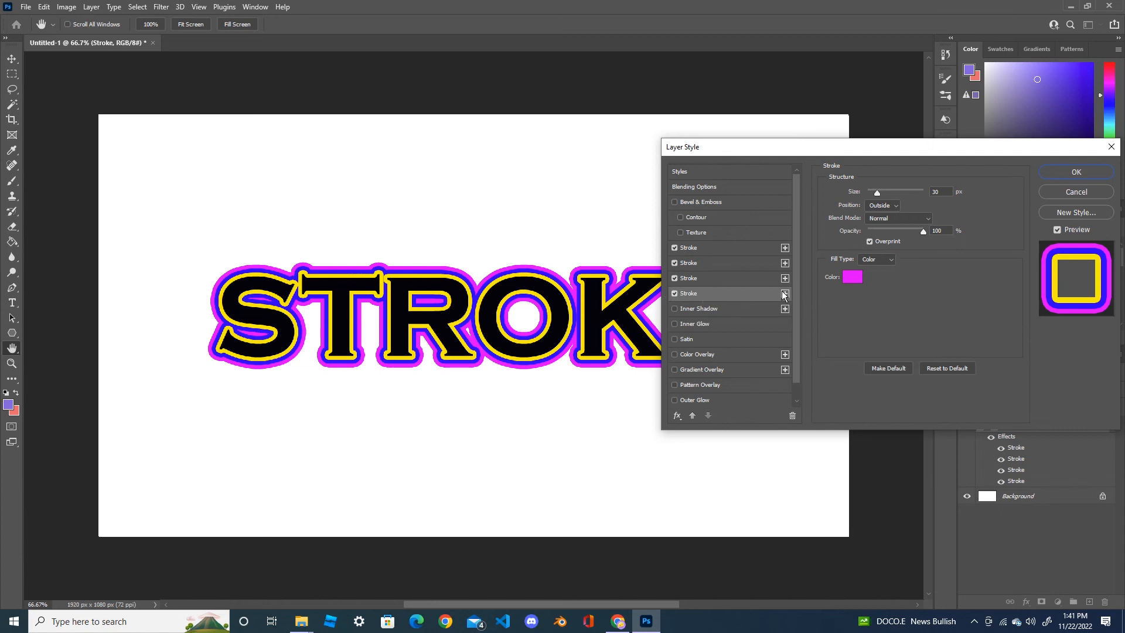
left_click(698, 278)
left_click(737, 294)
double_click(938, 191)
type("40")
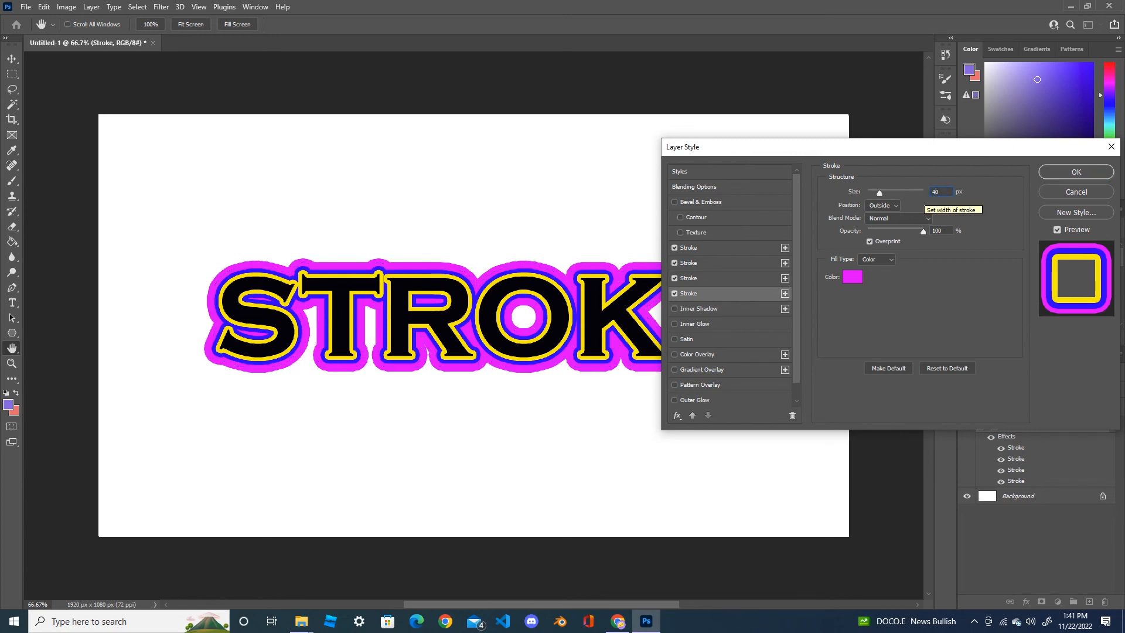
Step: Set the color of the fourth, 40 px Stroke effect to green 71fb02
left_click(853, 276)
left_click(700, 241)
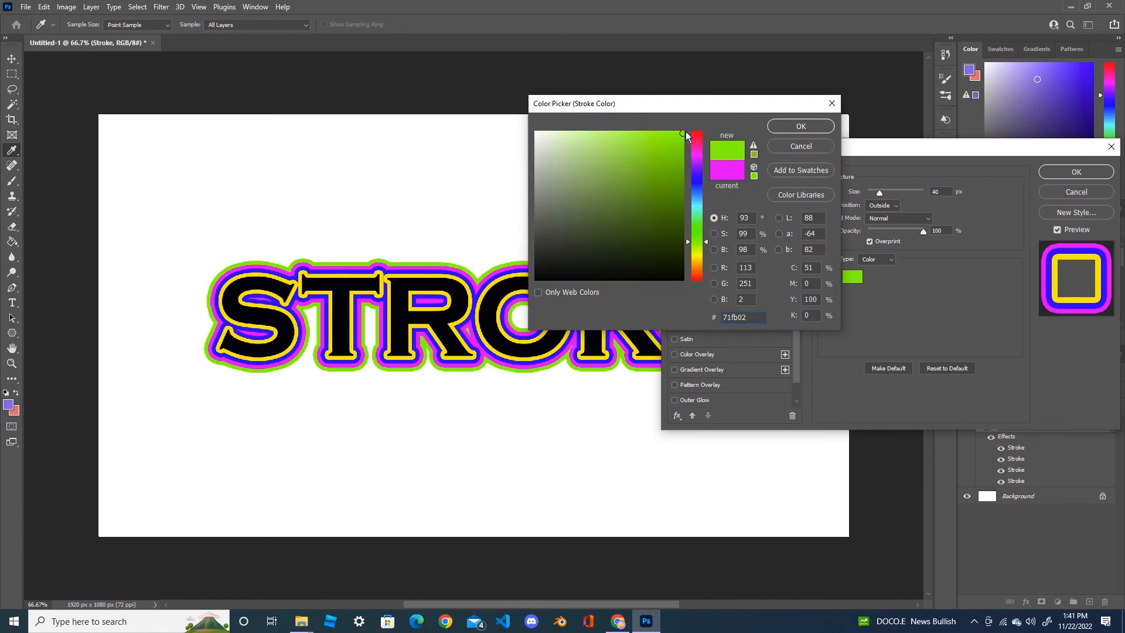
left_click(817, 128)
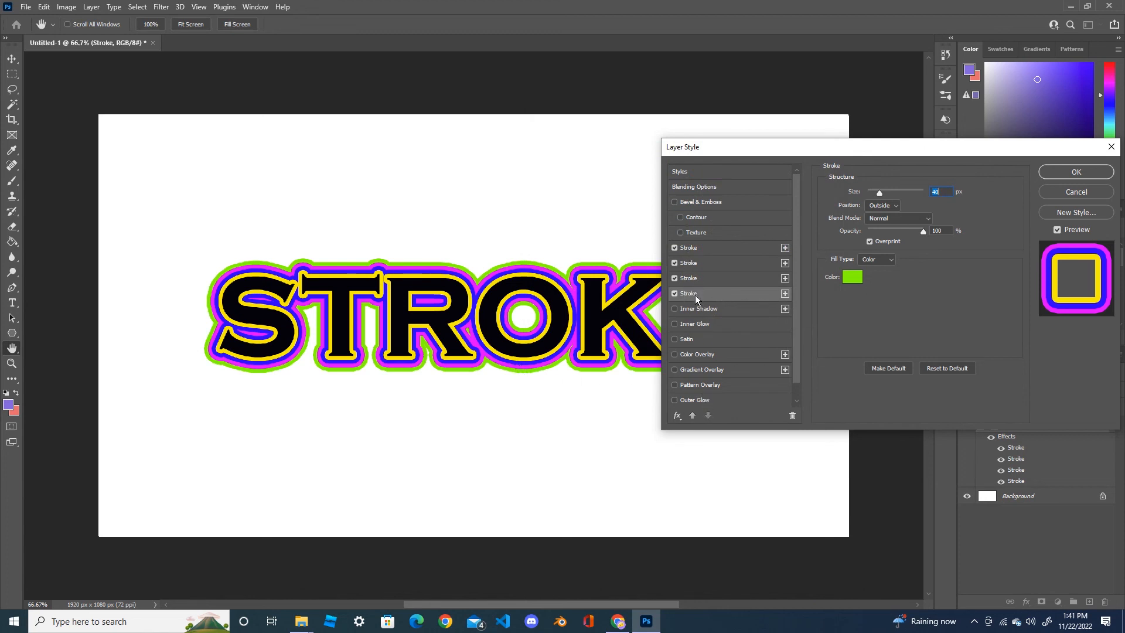
Step: Review the upper strokes' settings, and move the yellow stroke below the blue one and back to the first place
left_click(691, 280)
left_click(688, 261)
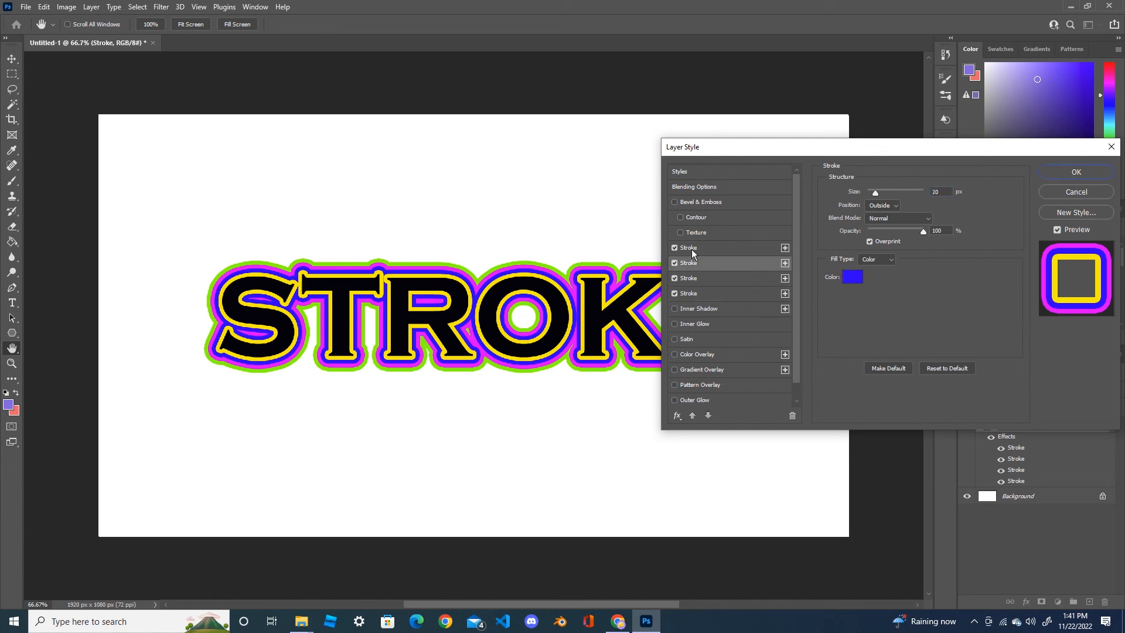
left_click(691, 249)
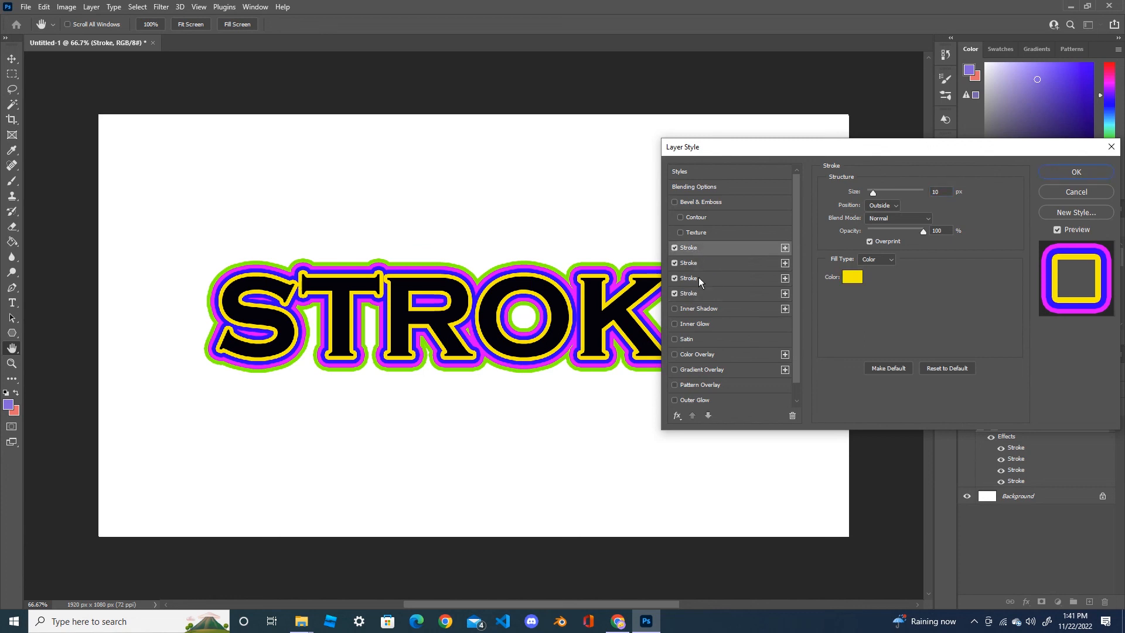
left_click(709, 417)
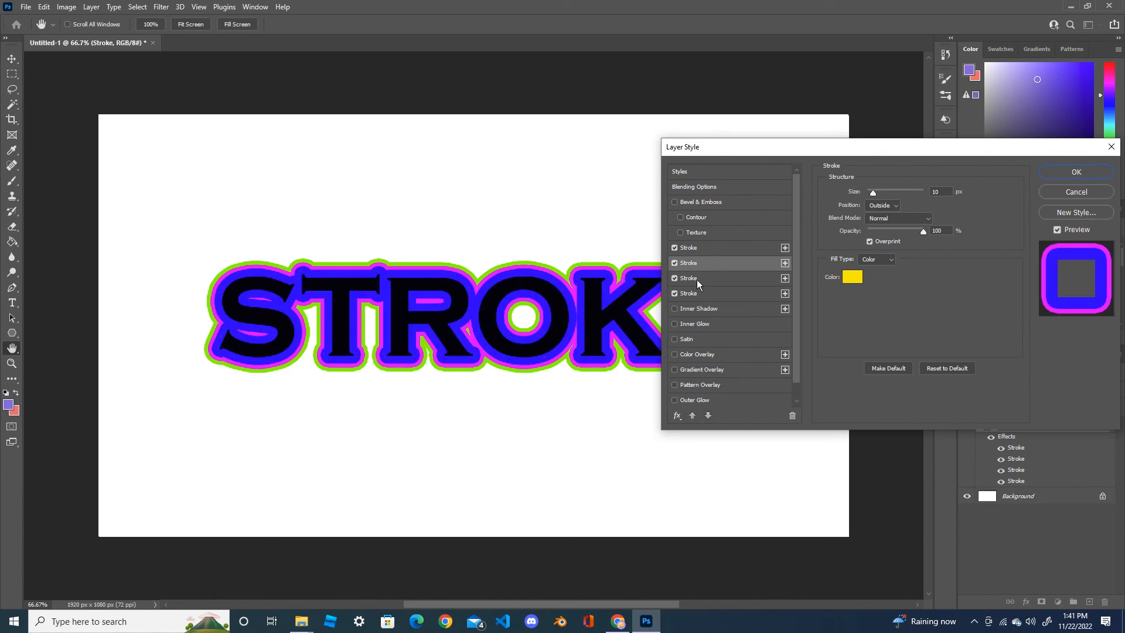
left_click(692, 416)
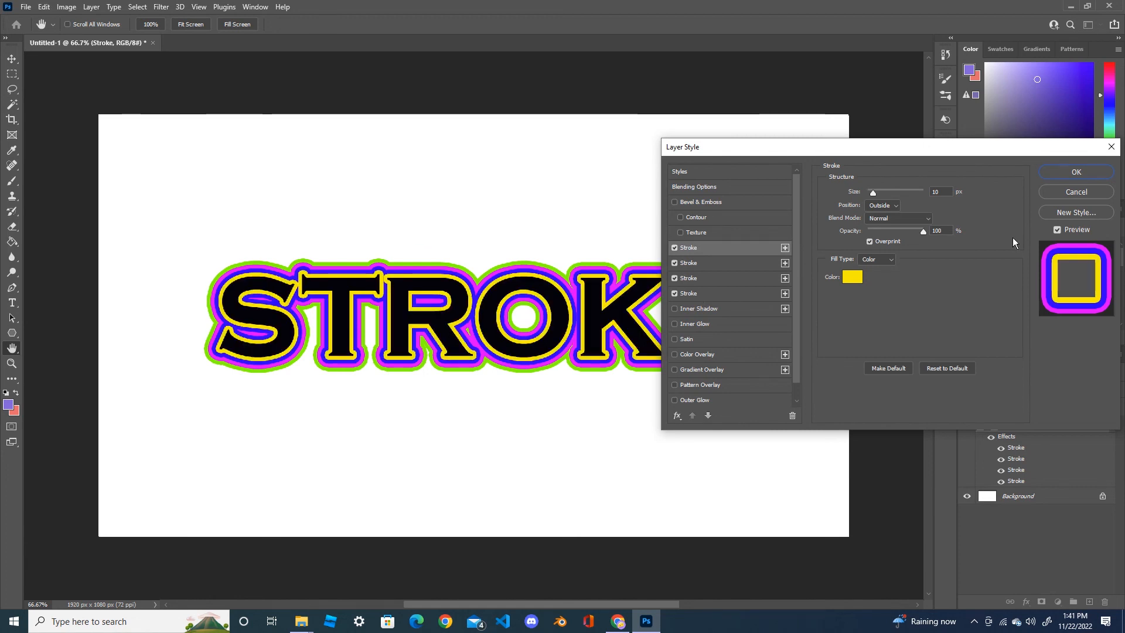